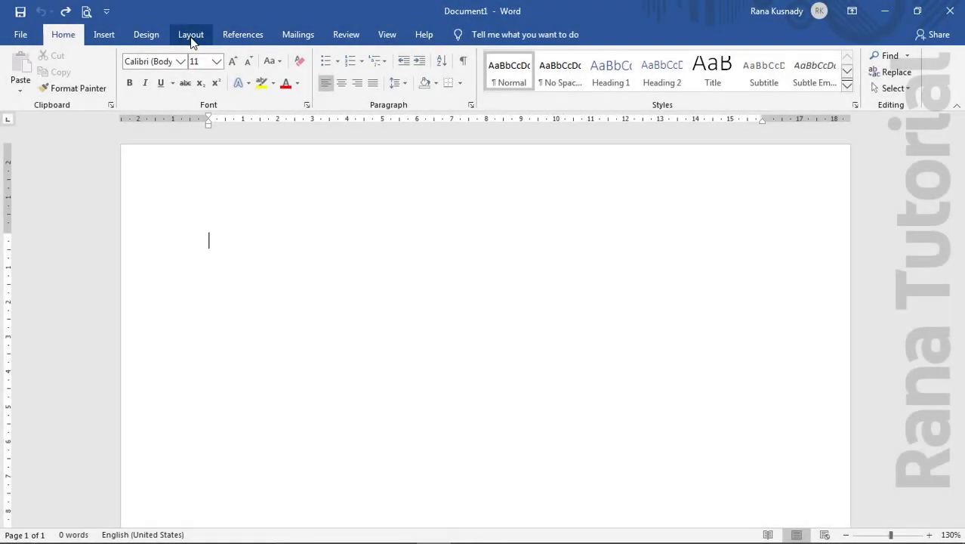
Set the document's paper size to A4.
click(192, 36)
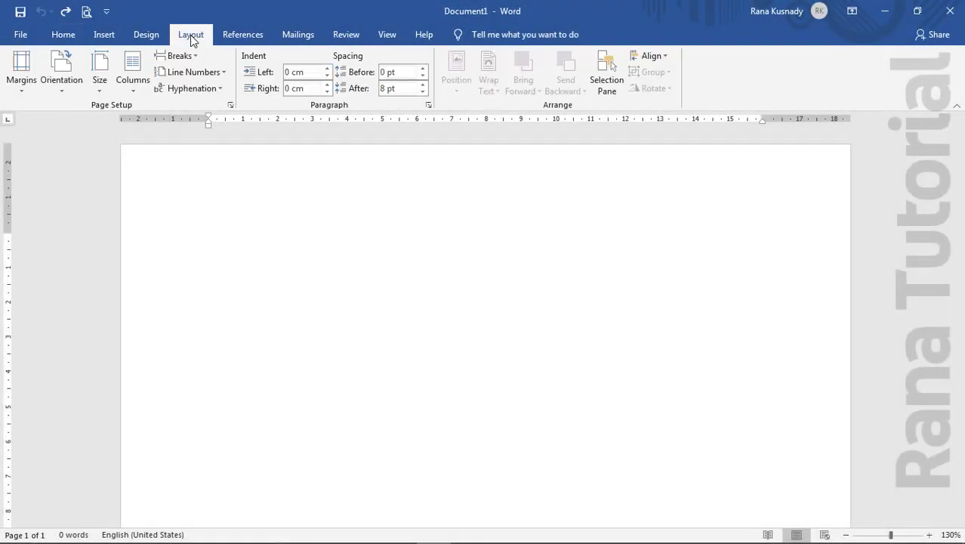
click(103, 81)
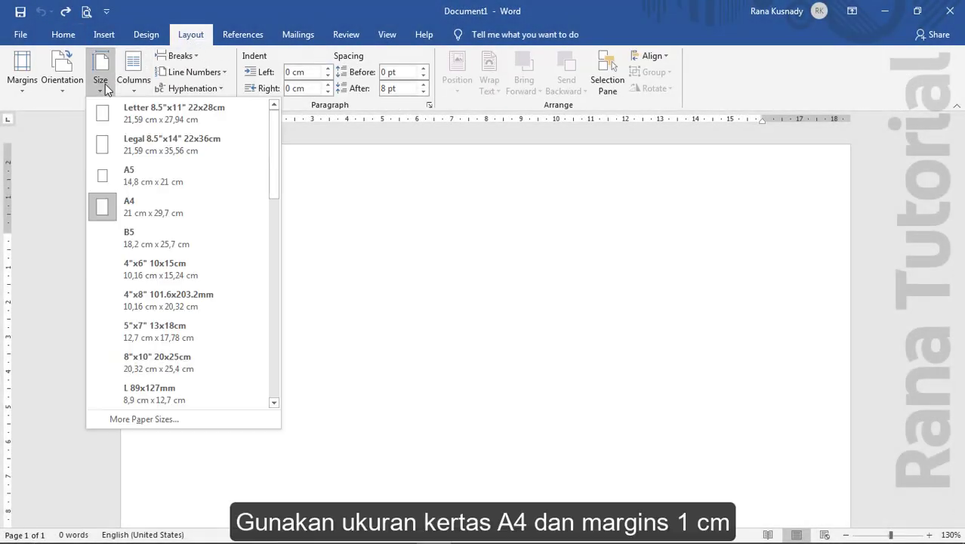
click(114, 206)
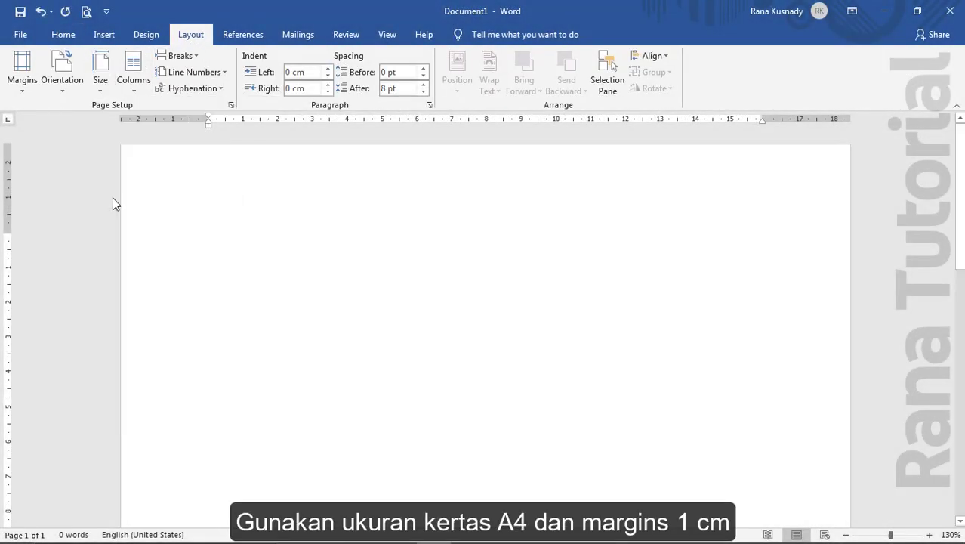
Set custom page margins of 1 cm on the top, bottom, left and right.
click(21, 86)
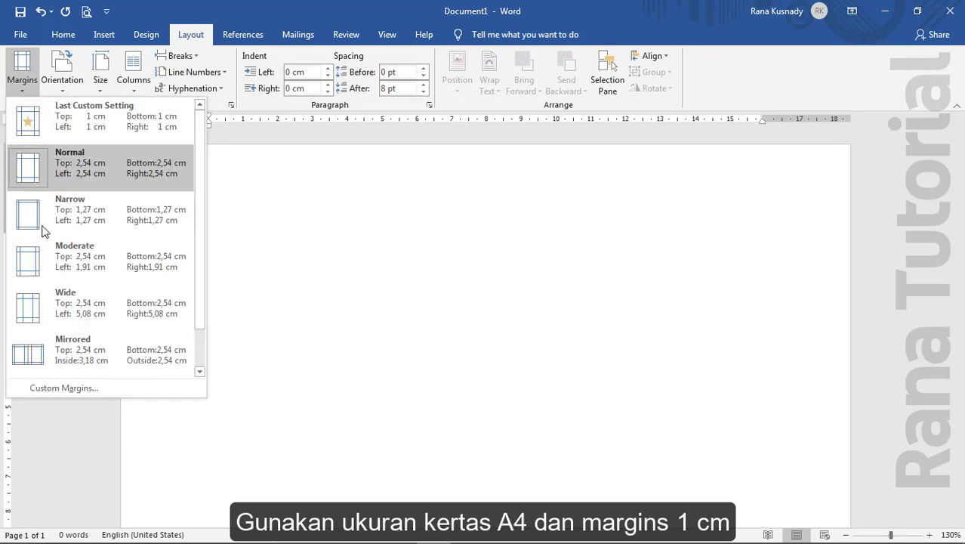
click(50, 388)
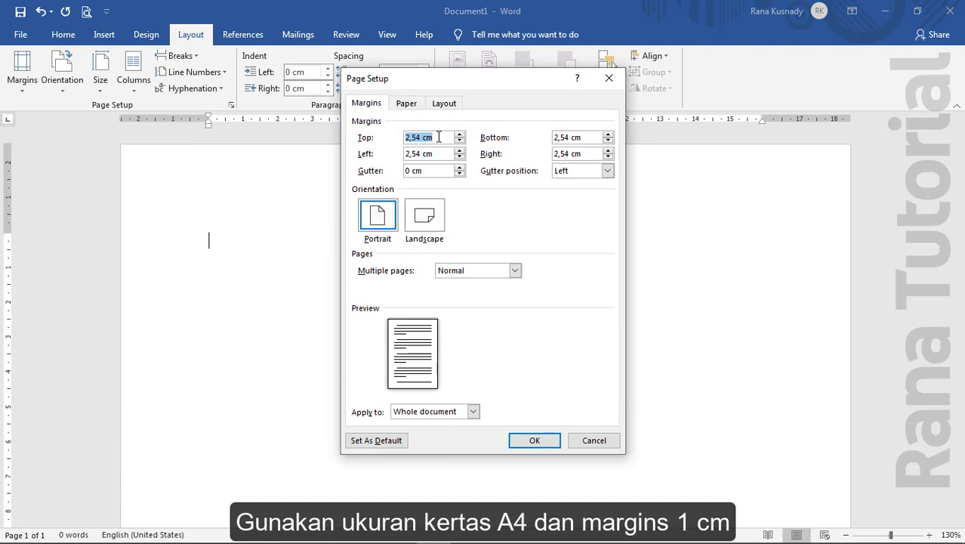
text(1)
key(Tab)
text(1)
key(Tab)
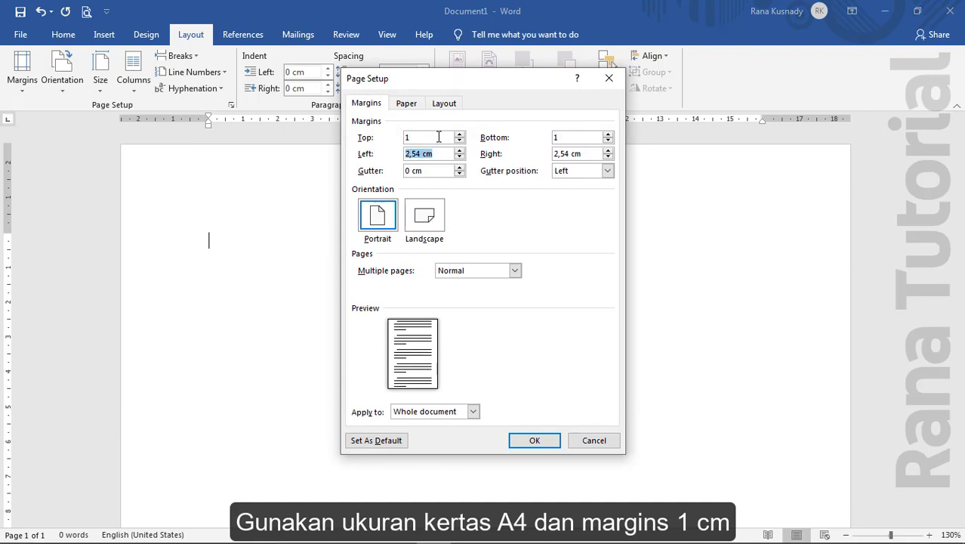
text(1)
key(Tab)
text(1)
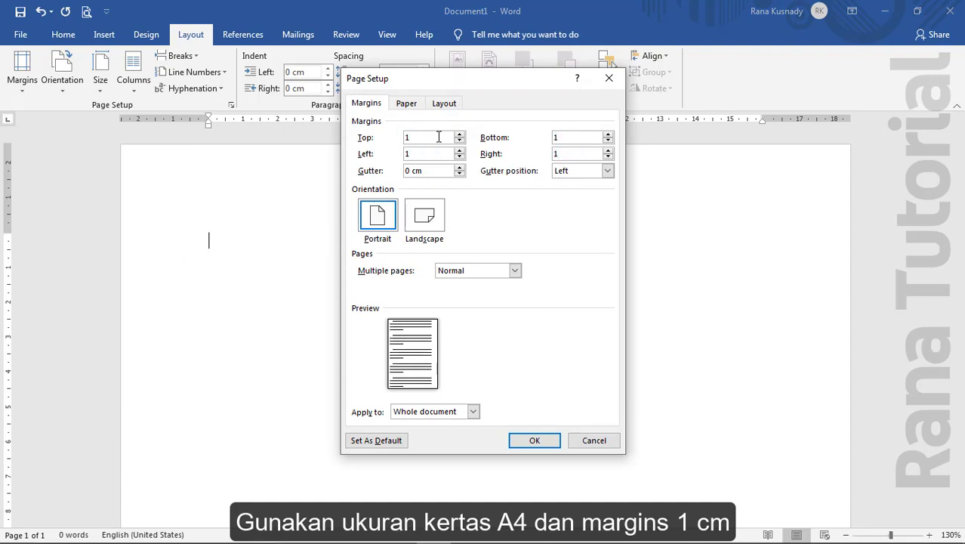
click(536, 440)
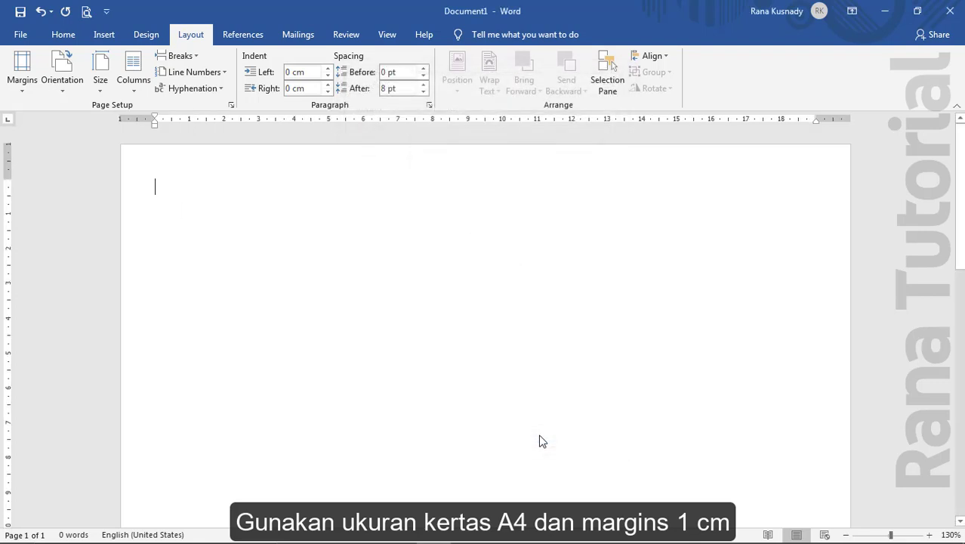
Insert a table with six columns and one row at the start of the page.
click(100, 37)
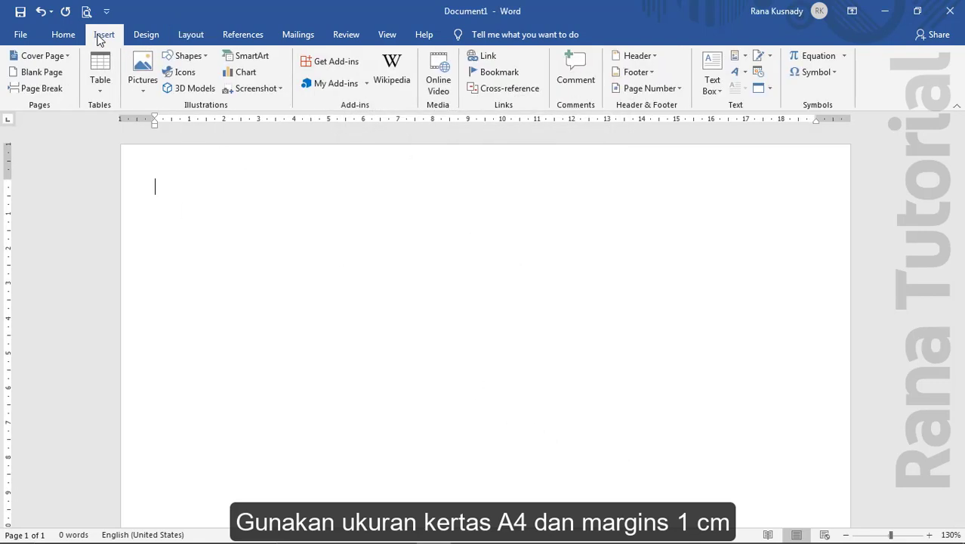
click(100, 88)
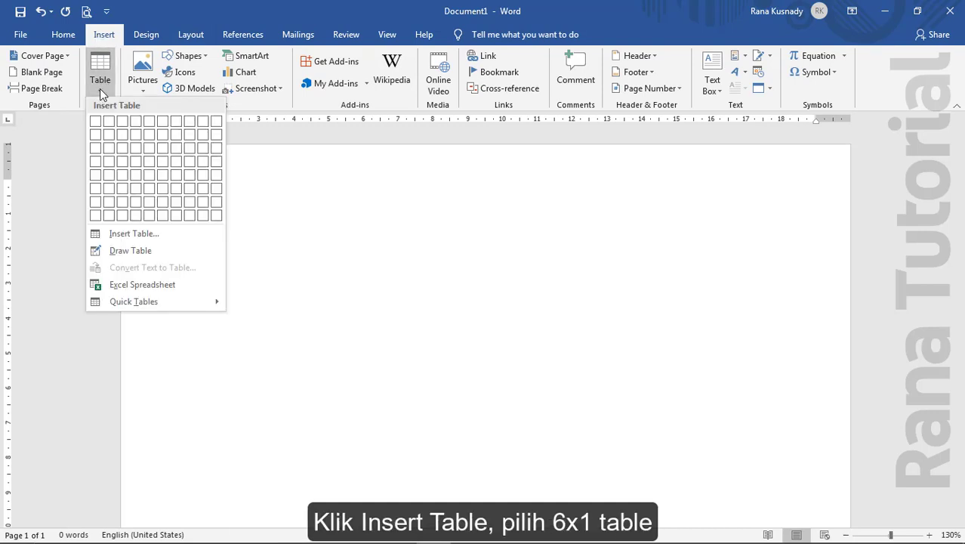
click(166, 128)
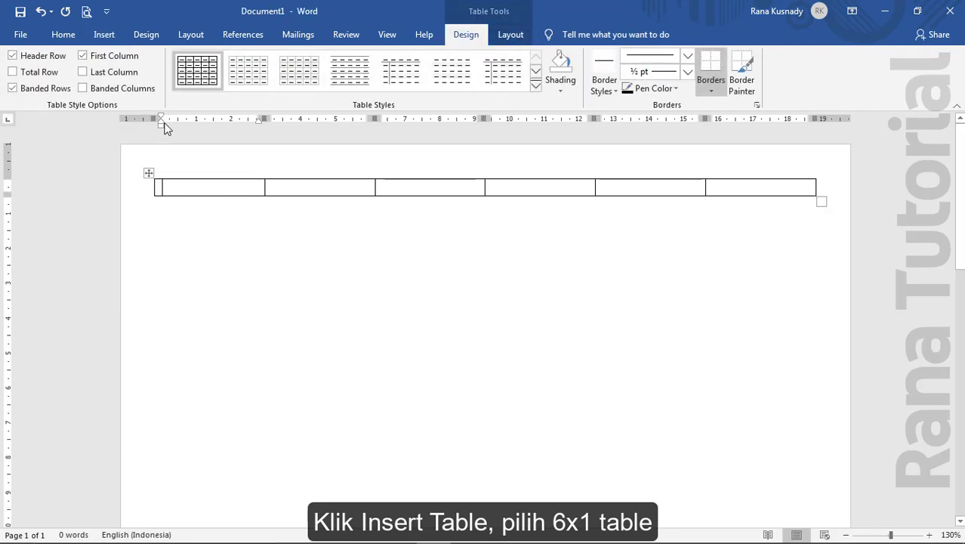
Set the default left and right cell margins of the whole table to 0 cm.
drag(222, 189, 708, 183)
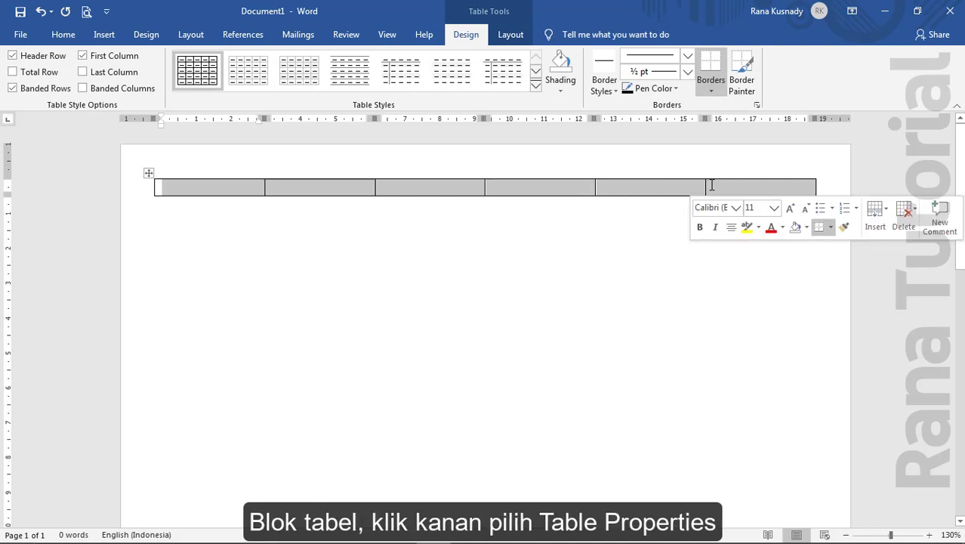
right_click(708, 187)
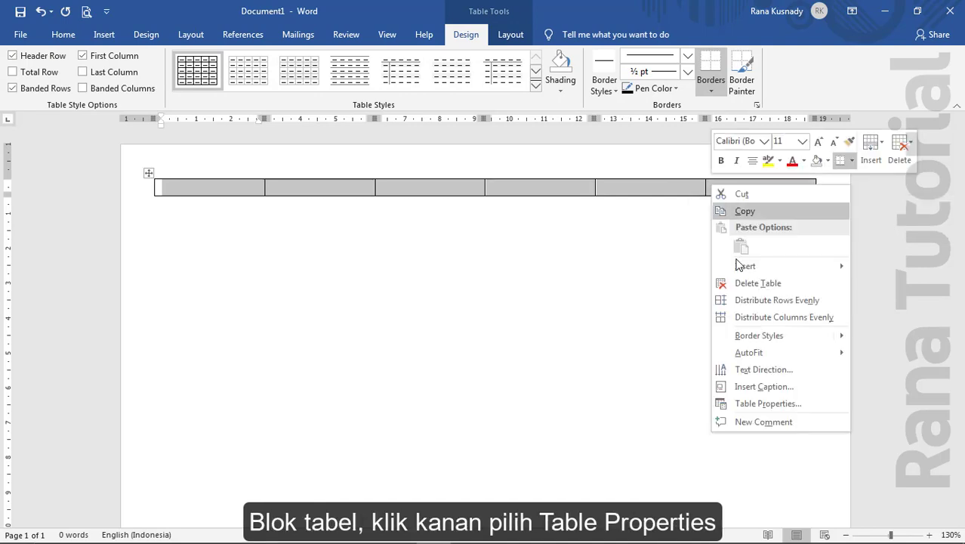
click(752, 403)
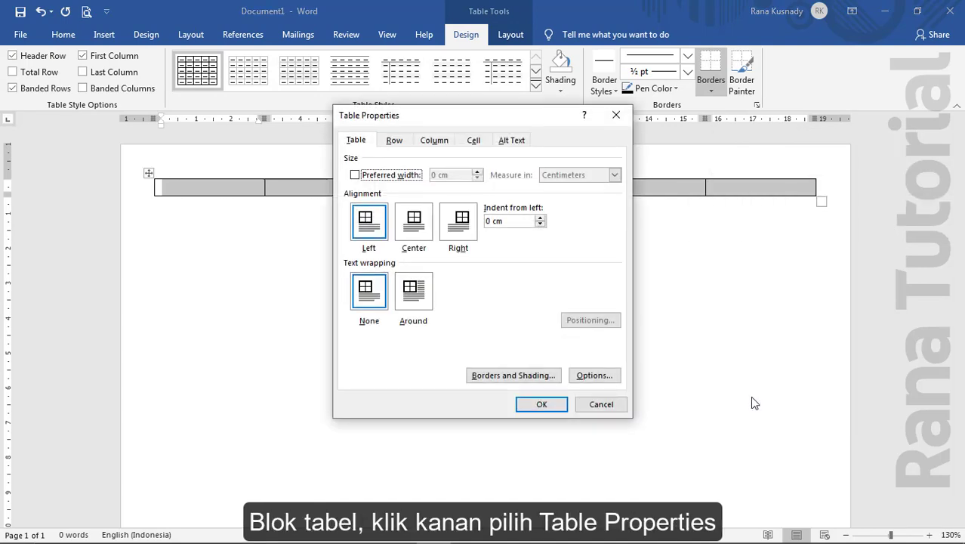
click(612, 381)
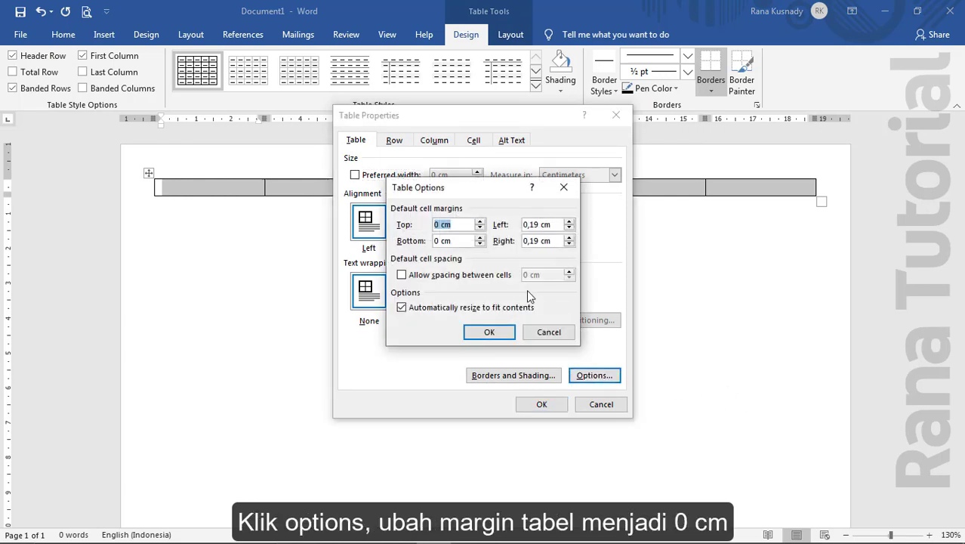
click(569, 228)
click(569, 228)
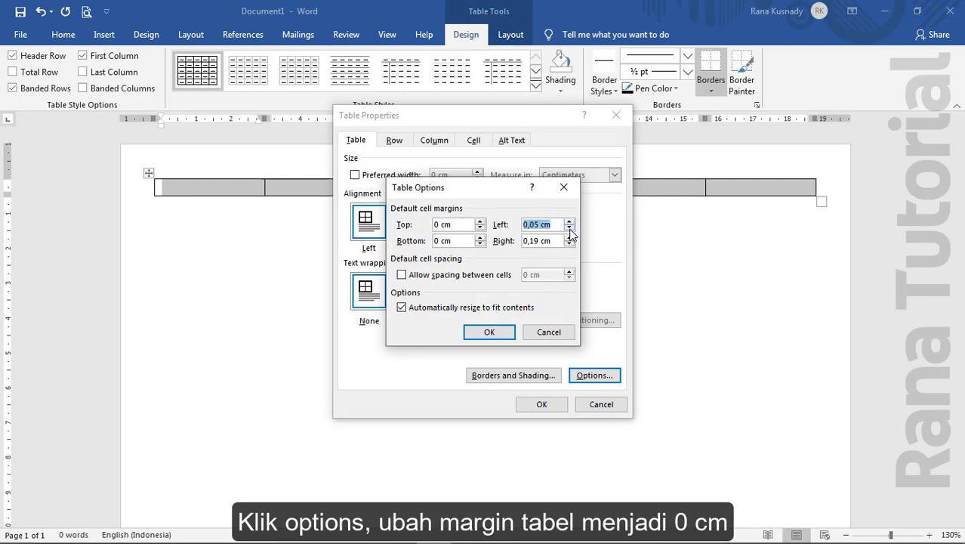
click(568, 228)
click(569, 244)
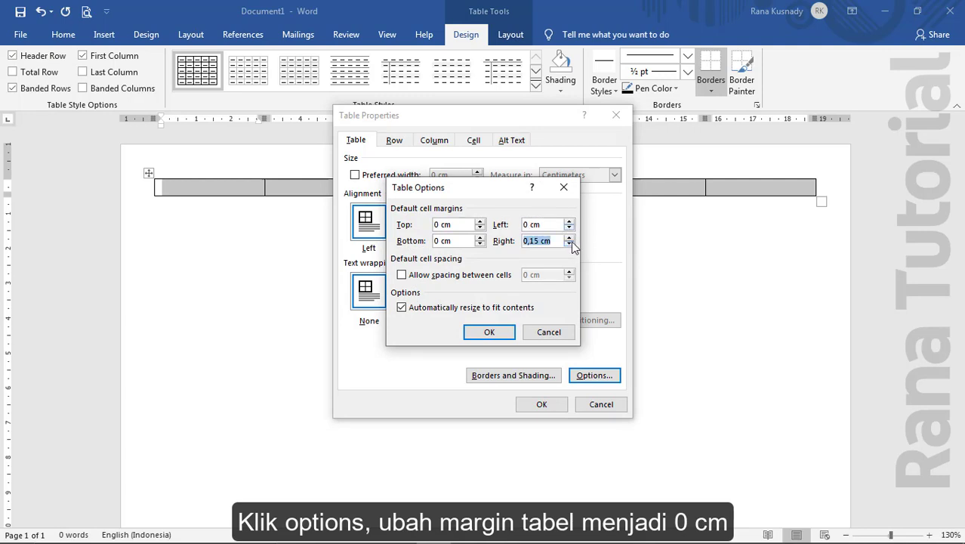
click(569, 244)
click(487, 332)
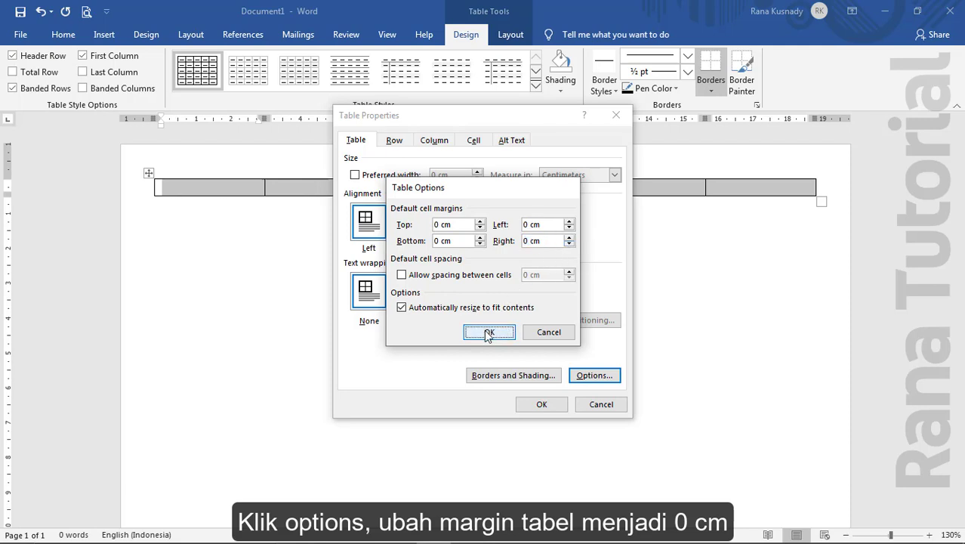
click(531, 406)
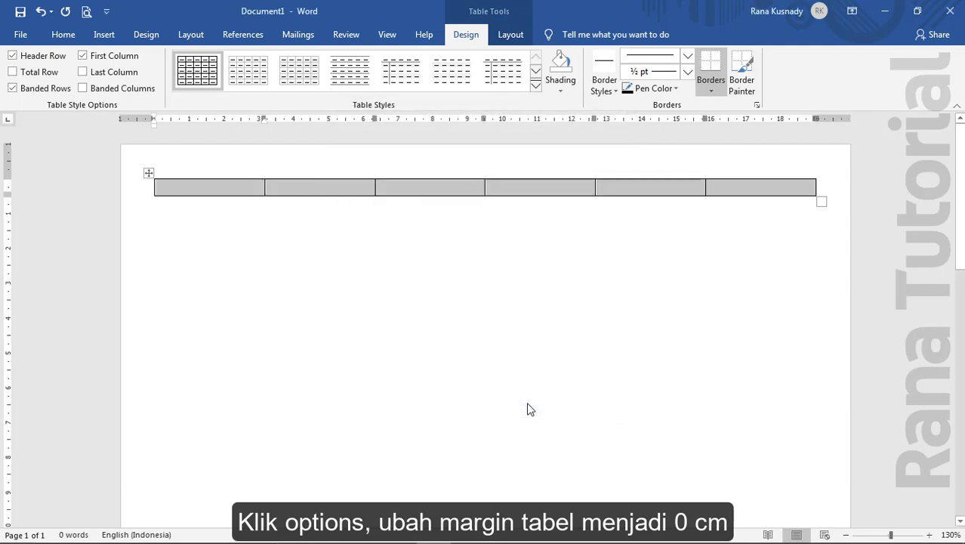
Set the cells of the selected table row to a height of 2 cm and a width of 3 cm.
click(517, 44)
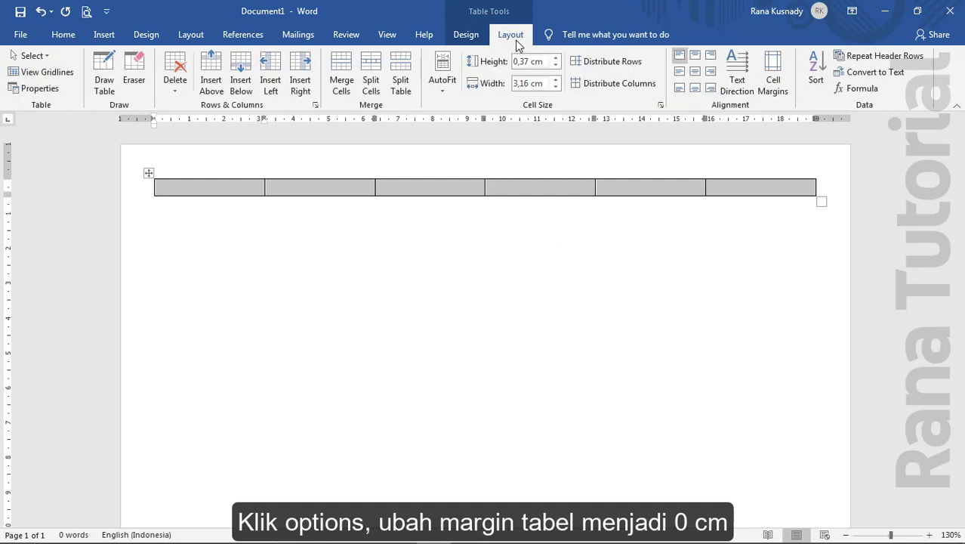
click(555, 59)
click(555, 59)
click(555, 59)
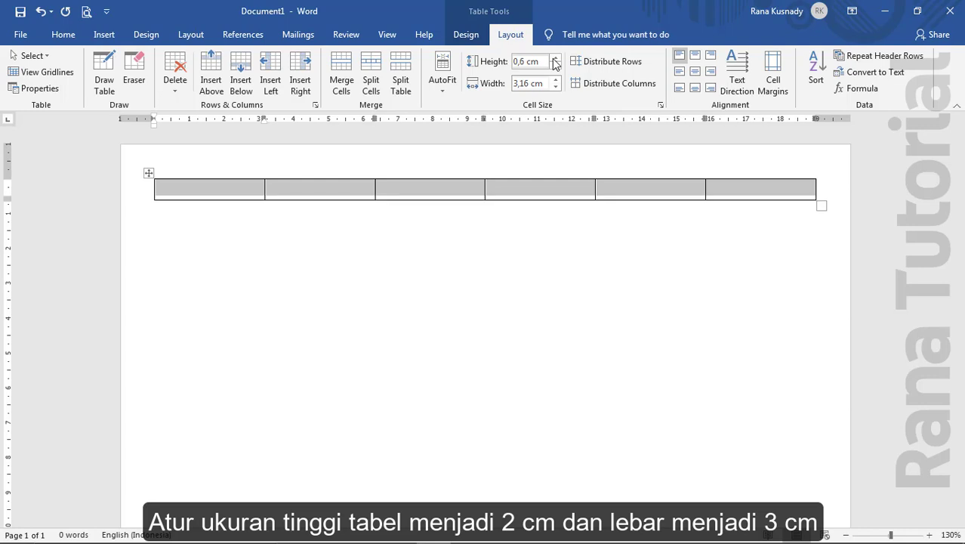
click(555, 59)
click(555, 59)
click(555, 59)
click(555, 58)
click(555, 59)
click(554, 59)
click(555, 59)
click(555, 59)
click(554, 59)
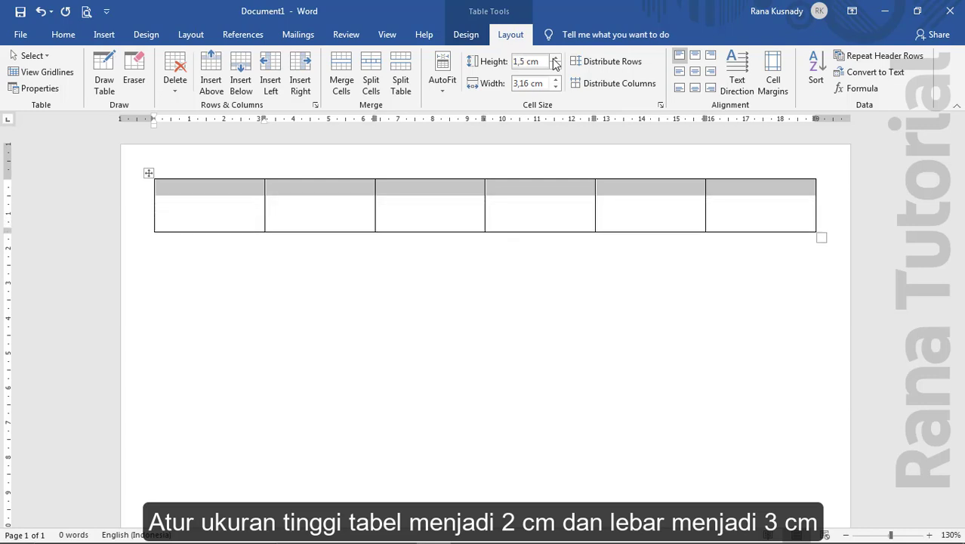
click(555, 59)
click(555, 59)
click(555, 59)
click(555, 59)
click(555, 59)
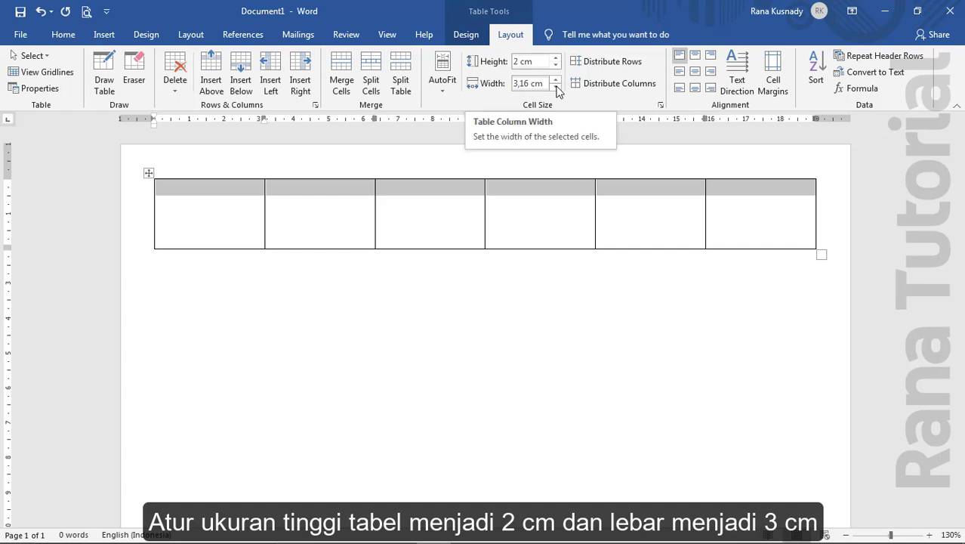
click(556, 87)
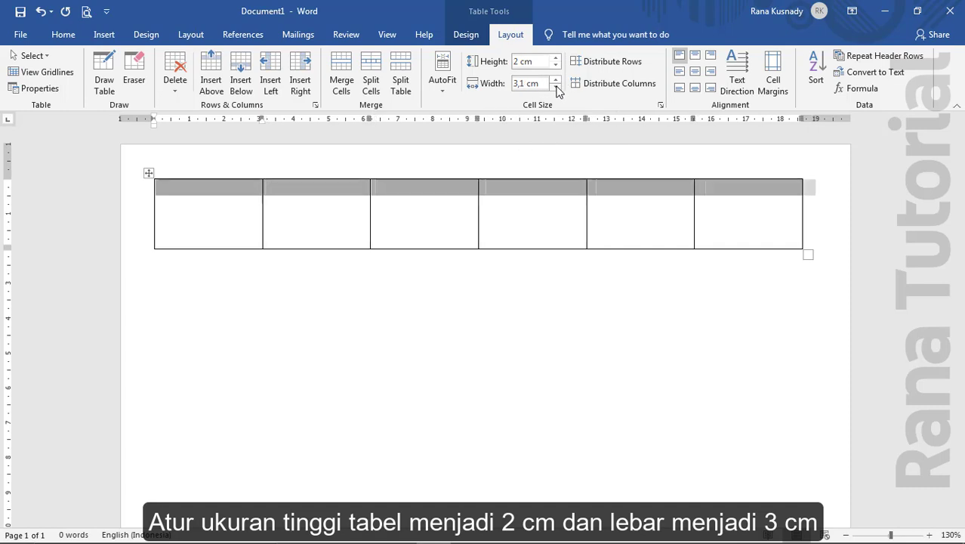
click(556, 86)
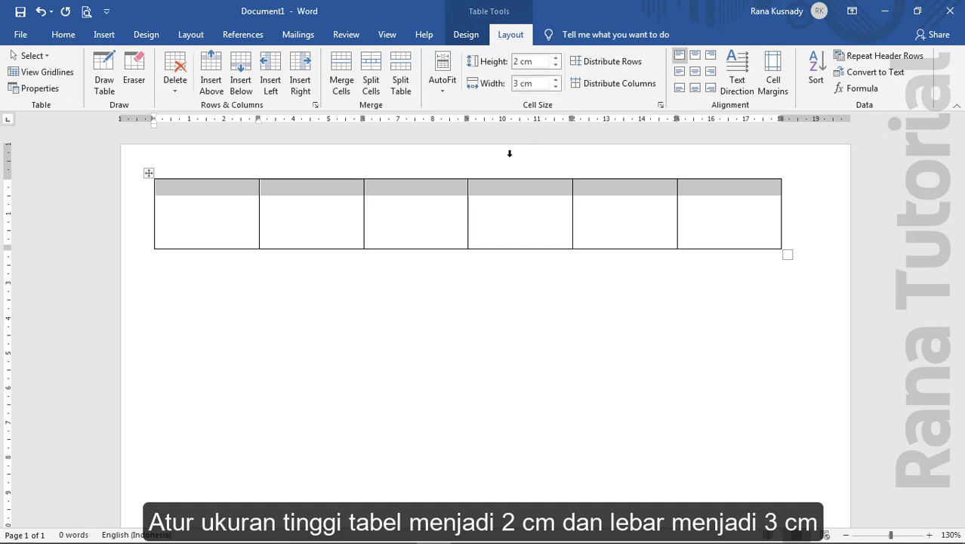
Insert a second row below the first one and set its height to 4 cm.
click(231, 194)
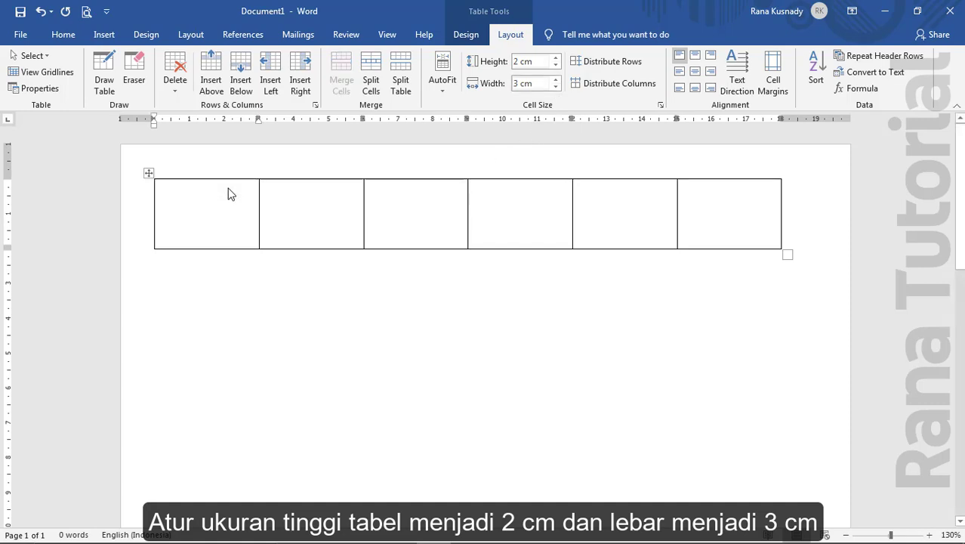
click(242, 86)
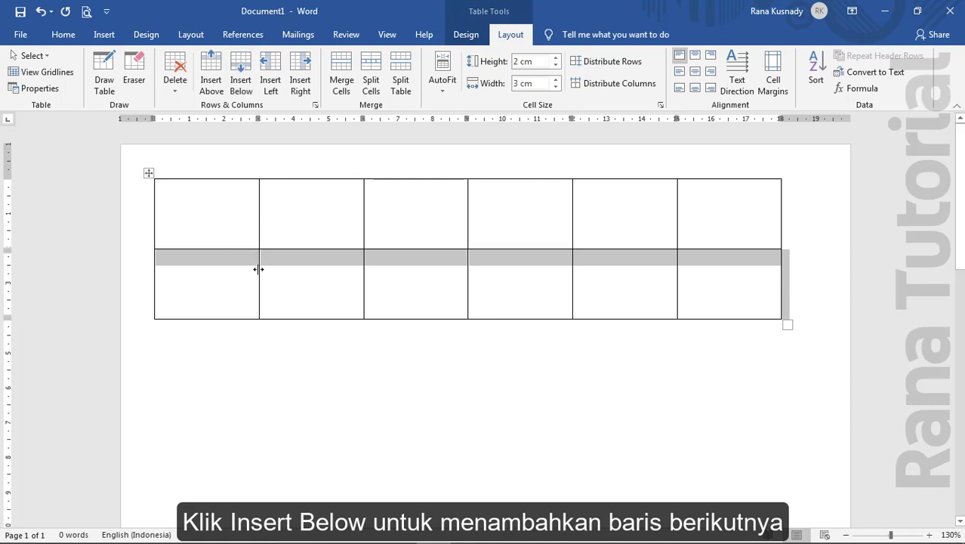
click(556, 58)
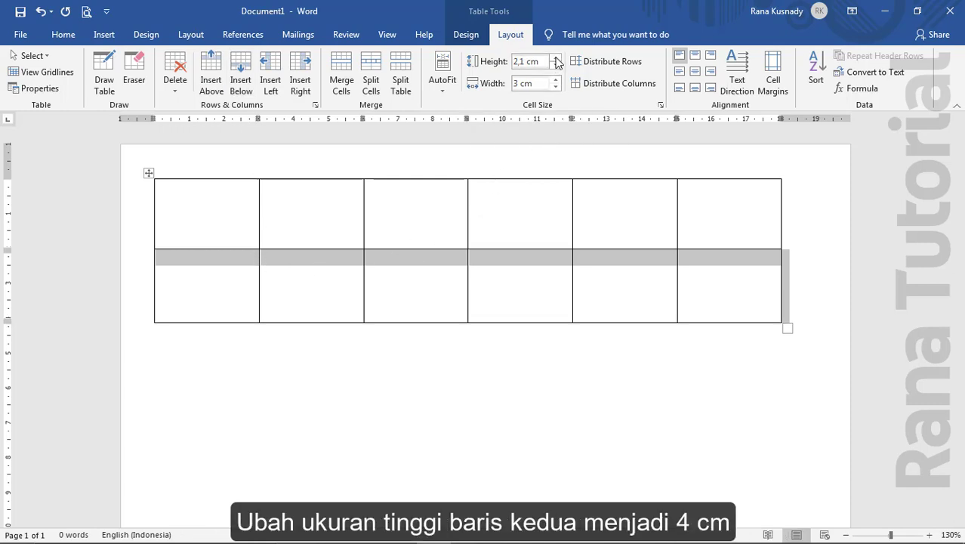
click(556, 59)
click(556, 58)
click(556, 59)
click(556, 59)
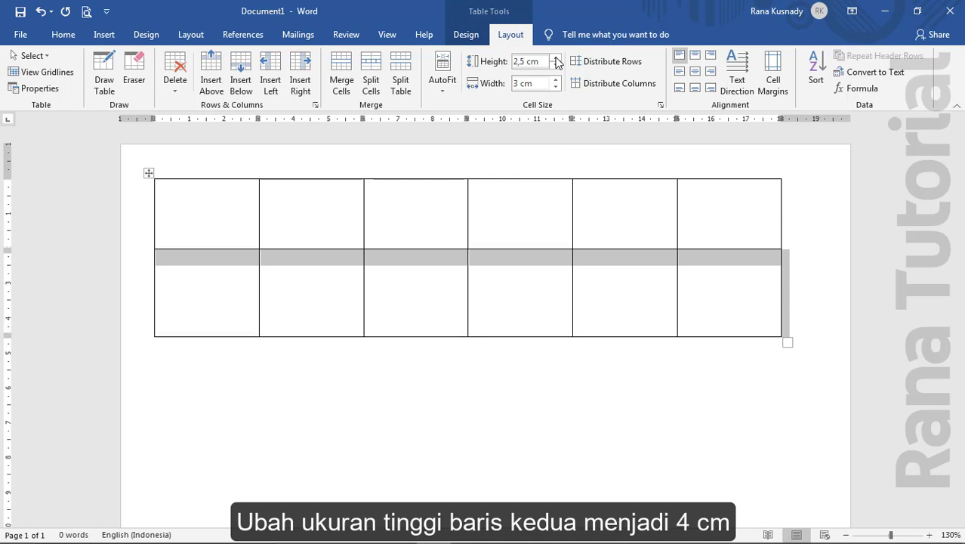
click(556, 59)
click(556, 59)
click(556, 59)
click(556, 59)
click(556, 59)
click(556, 59)
click(556, 58)
click(556, 59)
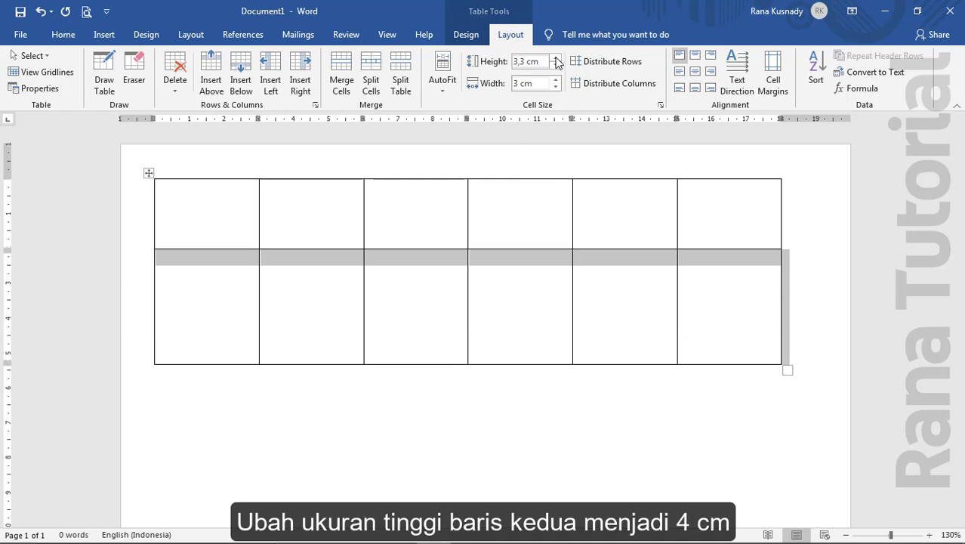
click(556, 59)
click(556, 59)
click(556, 59)
click(556, 59)
click(556, 59)
click(556, 59)
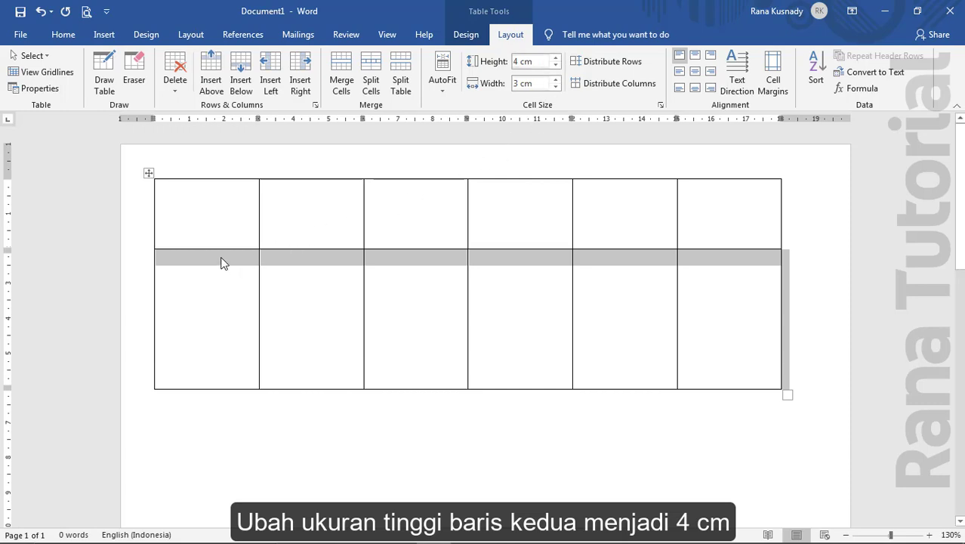
Insert a third row below the second and merge its first two cells into one.
click(248, 94)
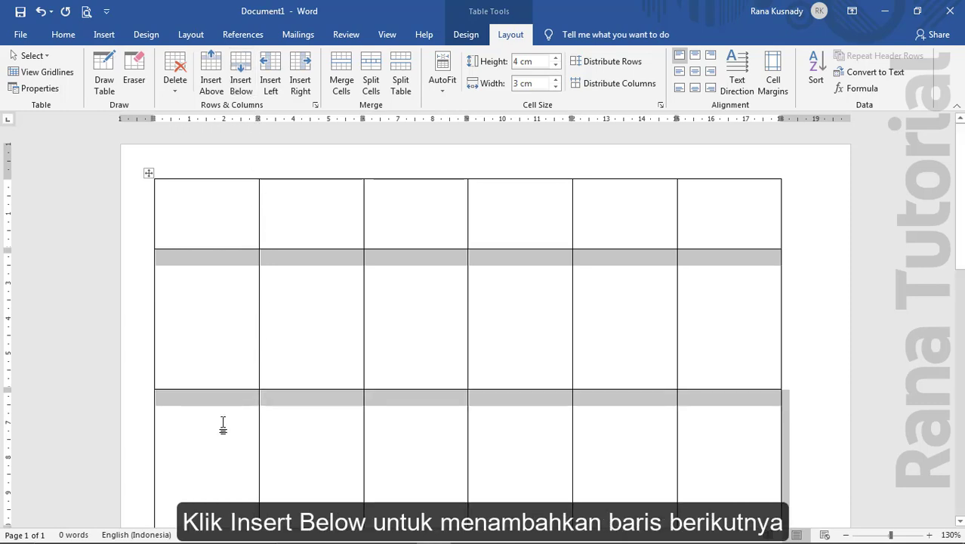
scroll(220, 427, down, 1)
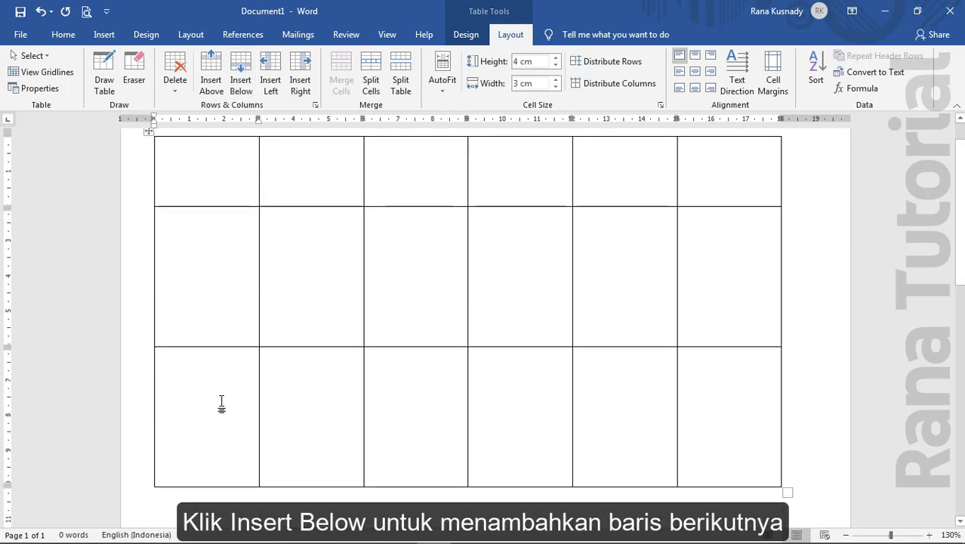
drag(204, 365, 305, 366)
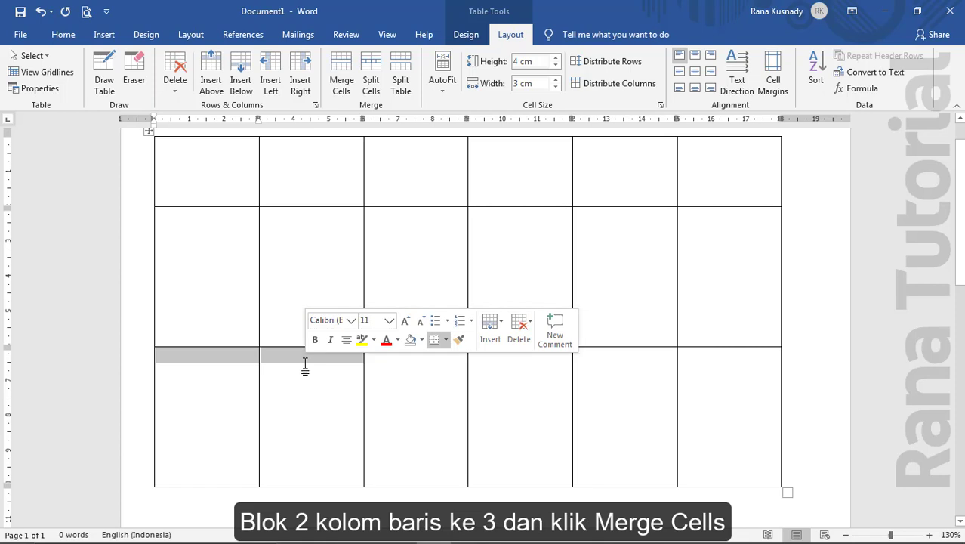
click(341, 76)
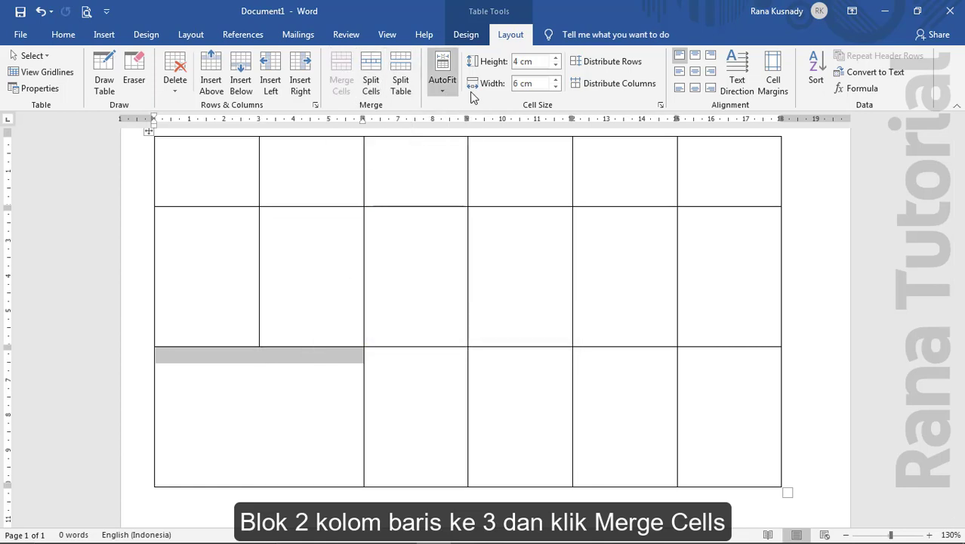
Merge the third row's remaining four cells into two wide cells by combining each adjacent pair.
click(441, 375)
drag(440, 376, 494, 377)
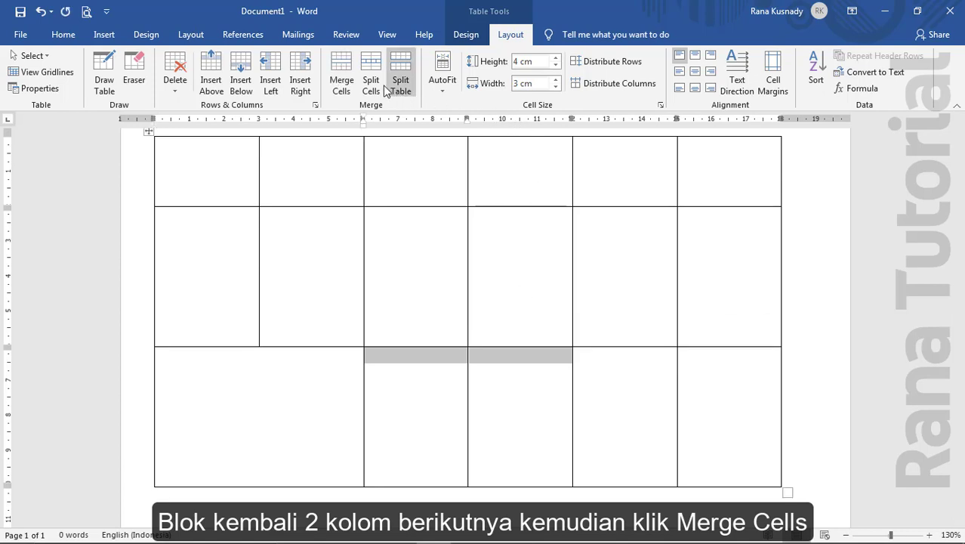
click(341, 74)
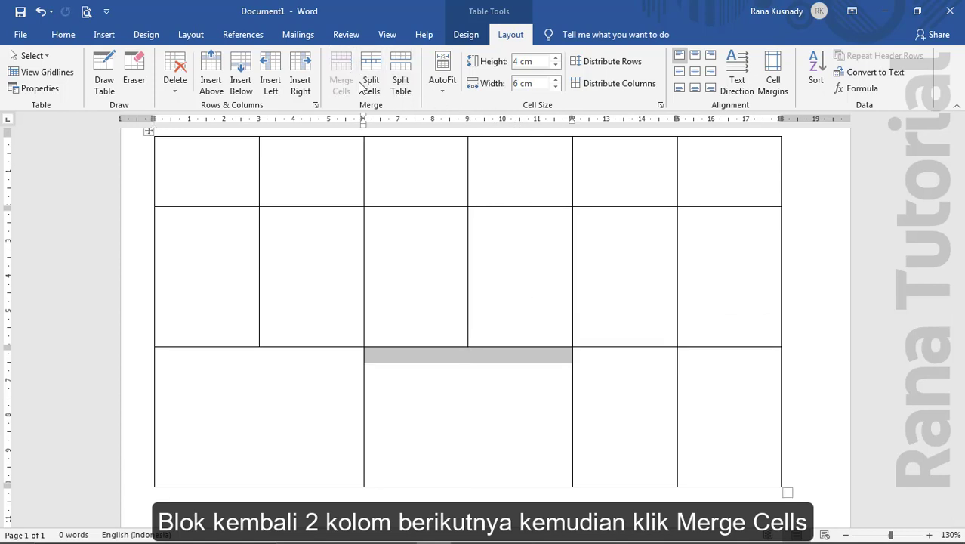
drag(615, 357, 703, 357)
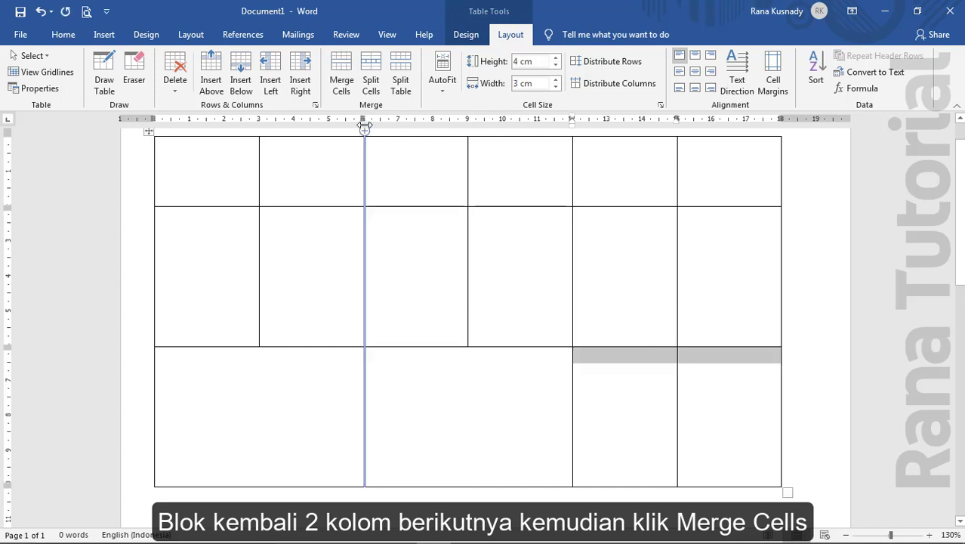
click(344, 93)
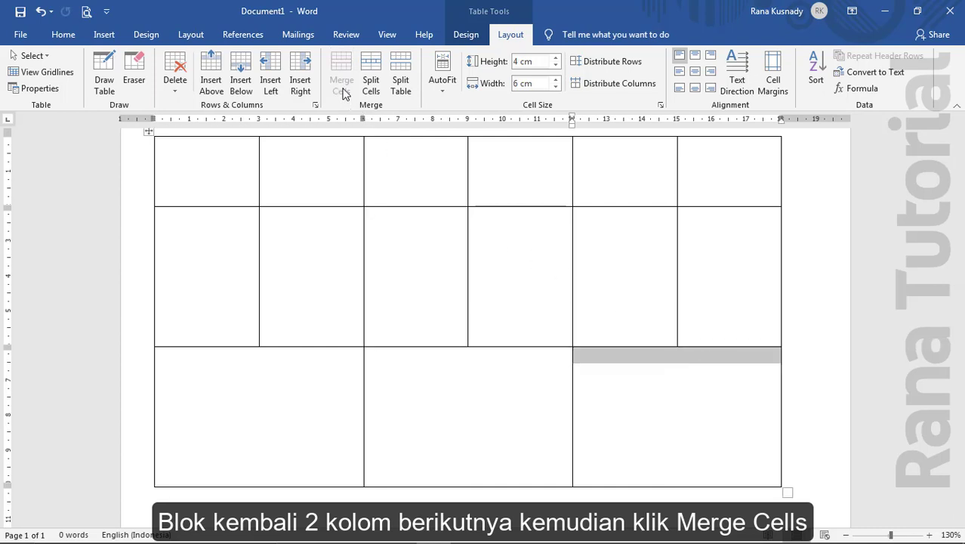
click(248, 155)
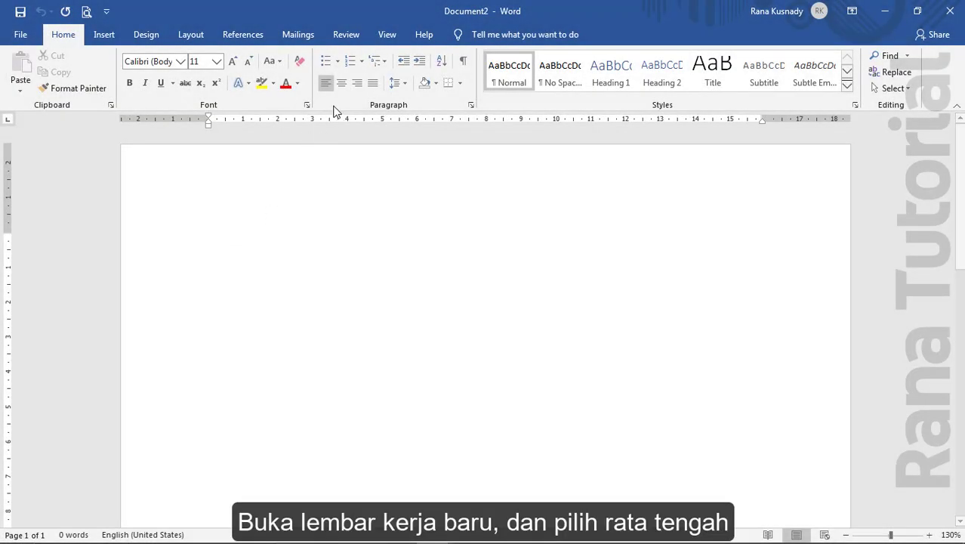
In a new blank document, centre the paragraph and insert the picture pasfoto from the Pictures folder on this device.
click(342, 84)
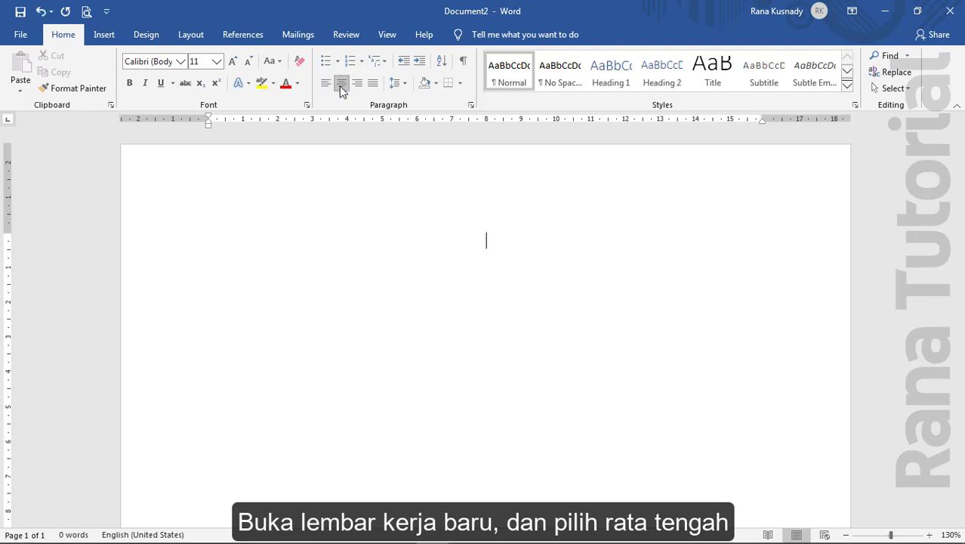
click(108, 35)
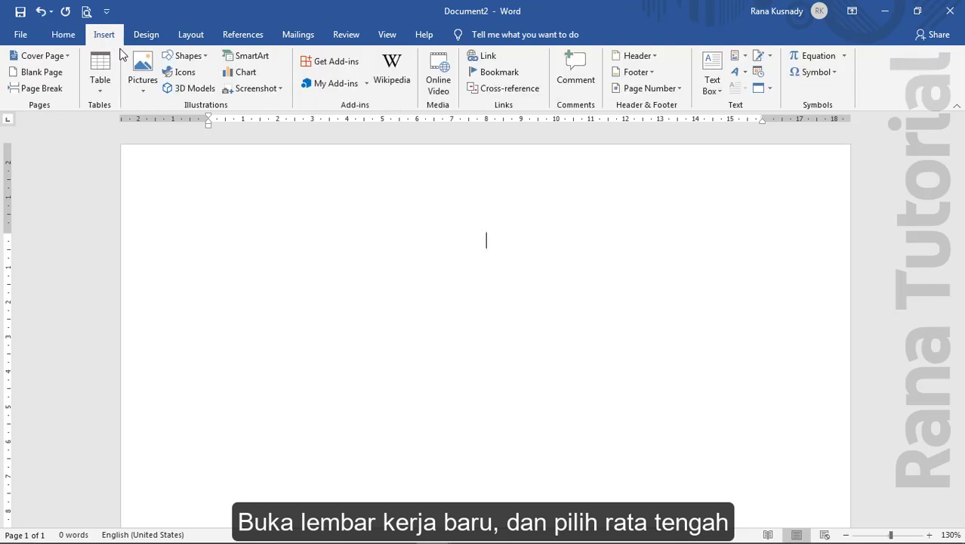
click(143, 82)
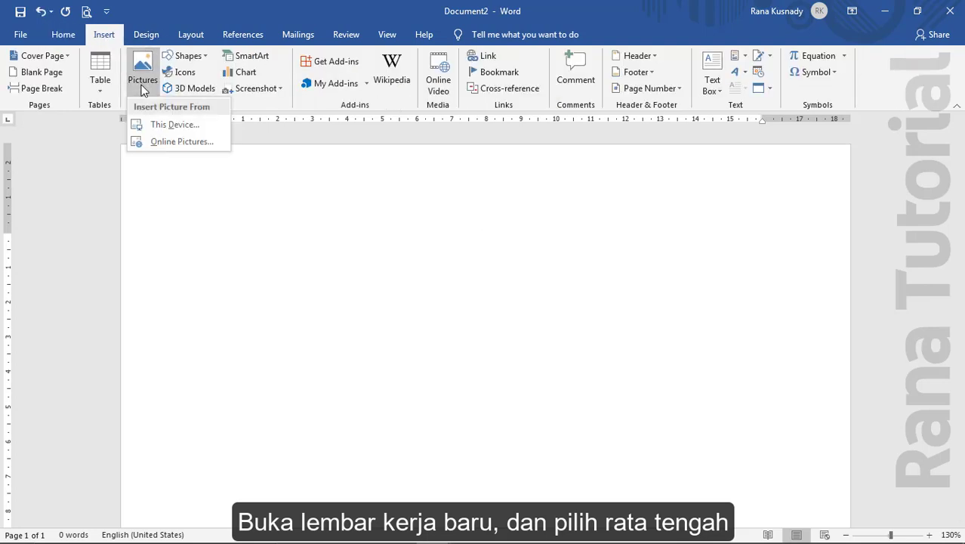
click(172, 126)
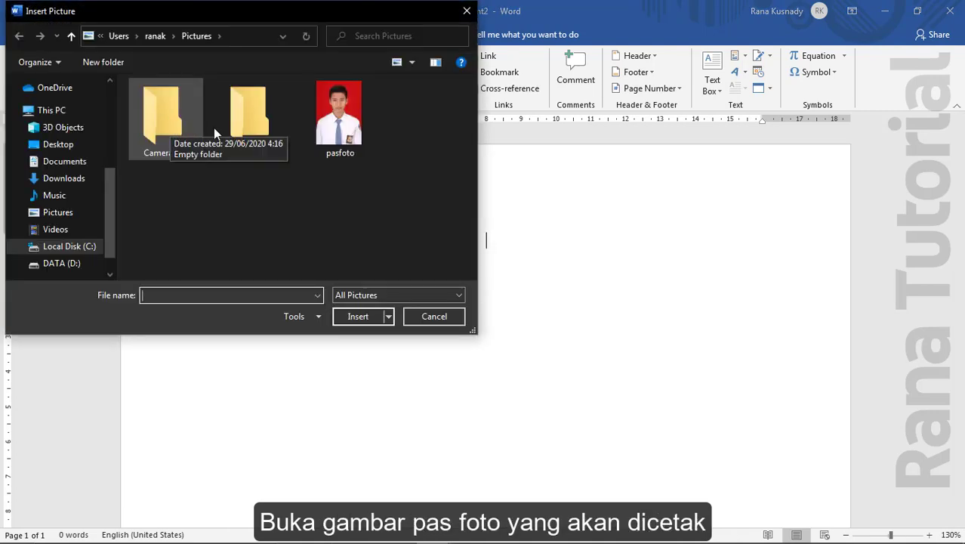
click(340, 130)
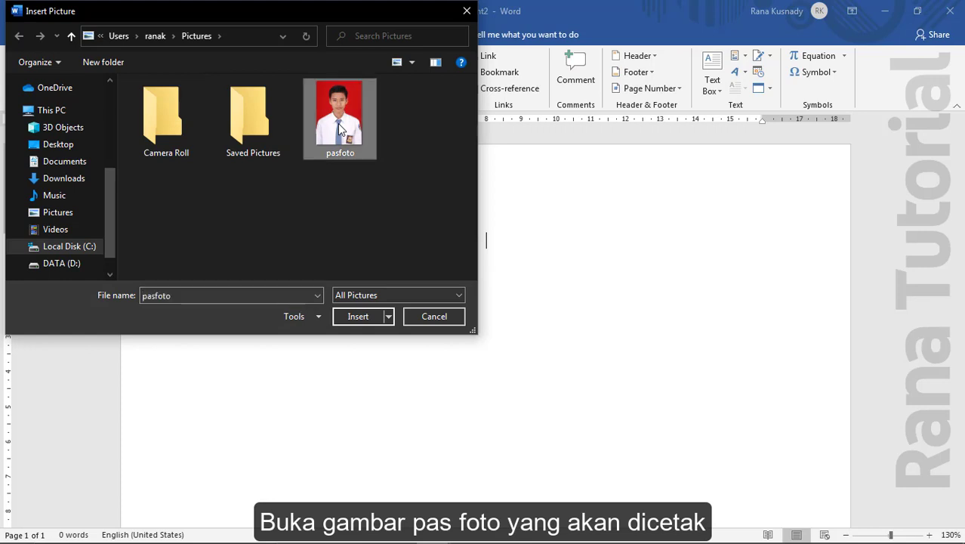
click(366, 324)
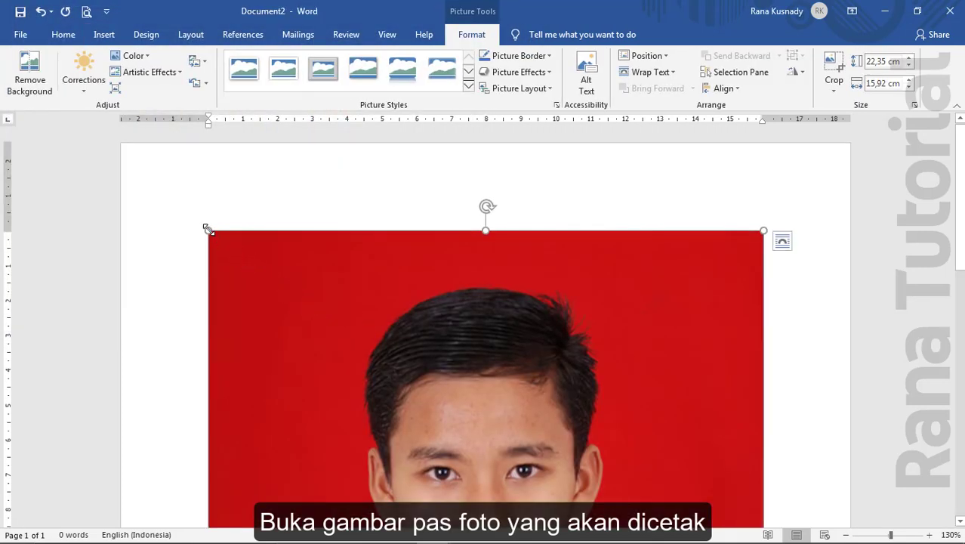
Shrink the inserted photo proportionally to about 5.44 cm high and 3.88 cm wide.
drag(209, 230, 530, 474)
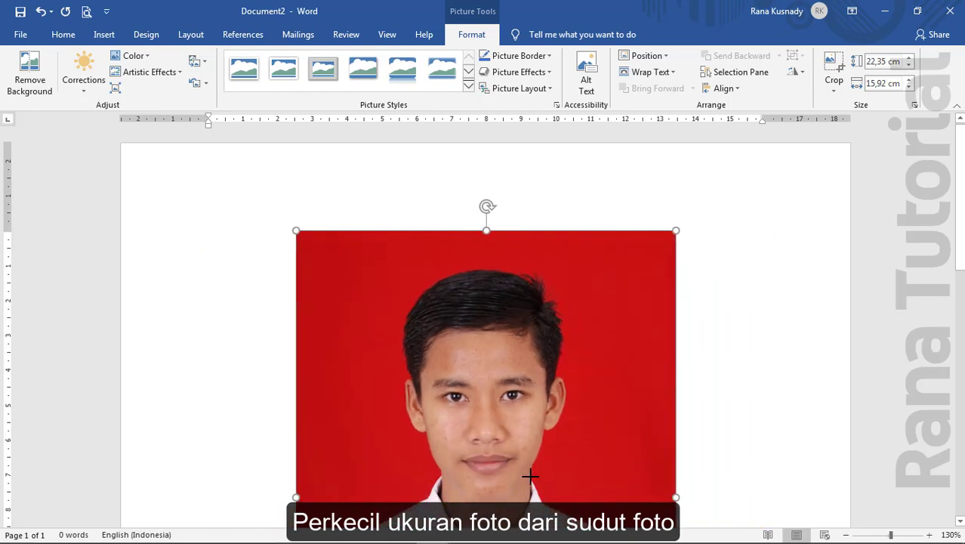
scroll(271, 196, down, 2)
drag(293, 129, 414, 247)
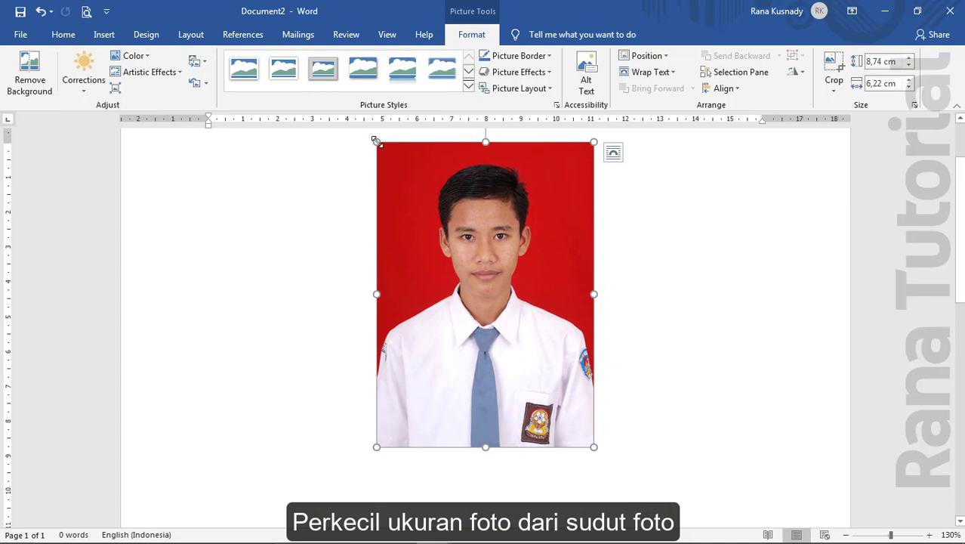
drag(377, 142, 524, 257)
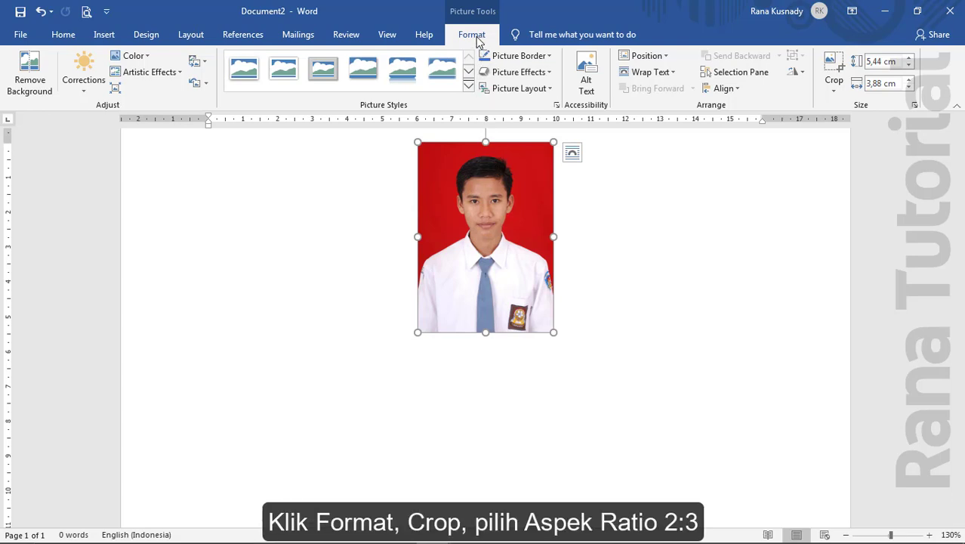
Crop the photo to a 2:3 portrait ratio, about 3.66 by 2.44 cm, with the head and shoulders centred in the crop frame.
click(835, 93)
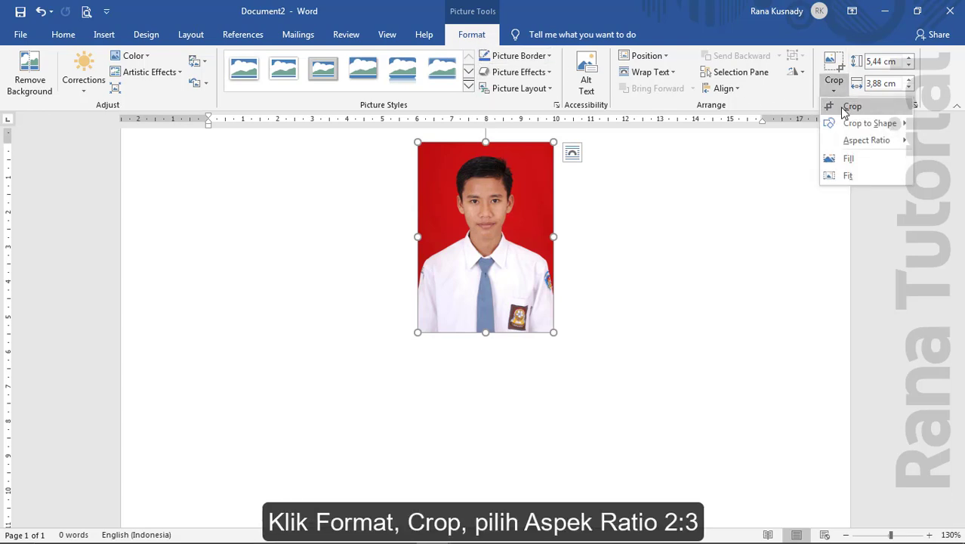
mouse_move(851, 146)
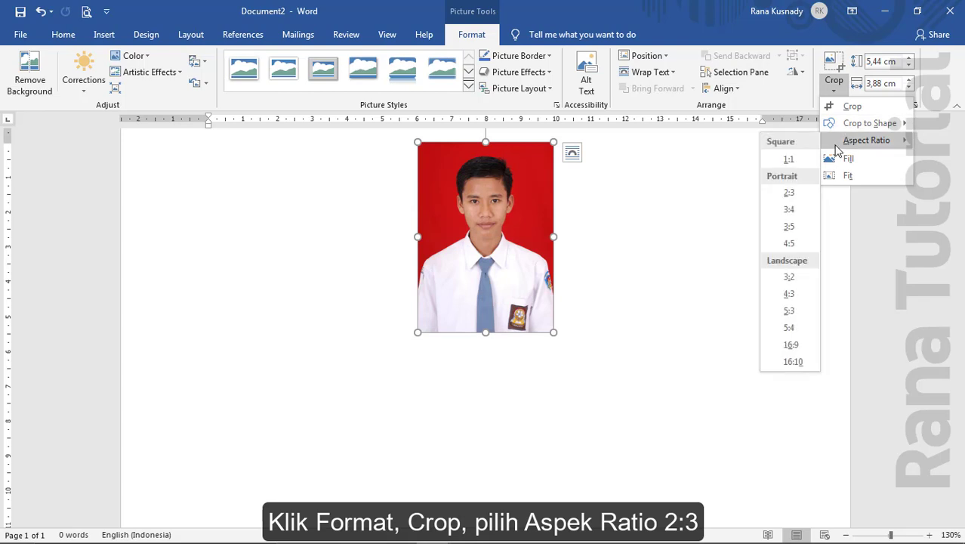
click(789, 193)
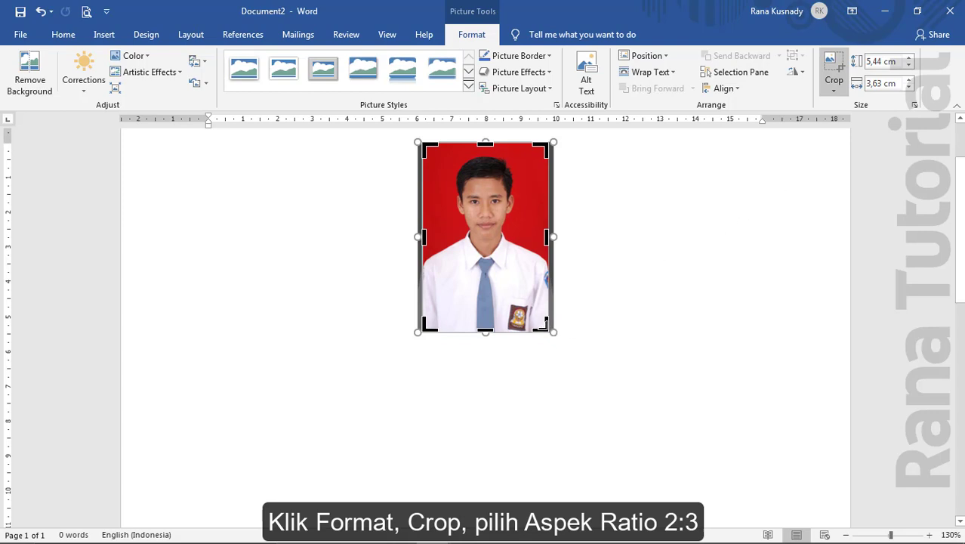
drag(540, 325, 484, 238)
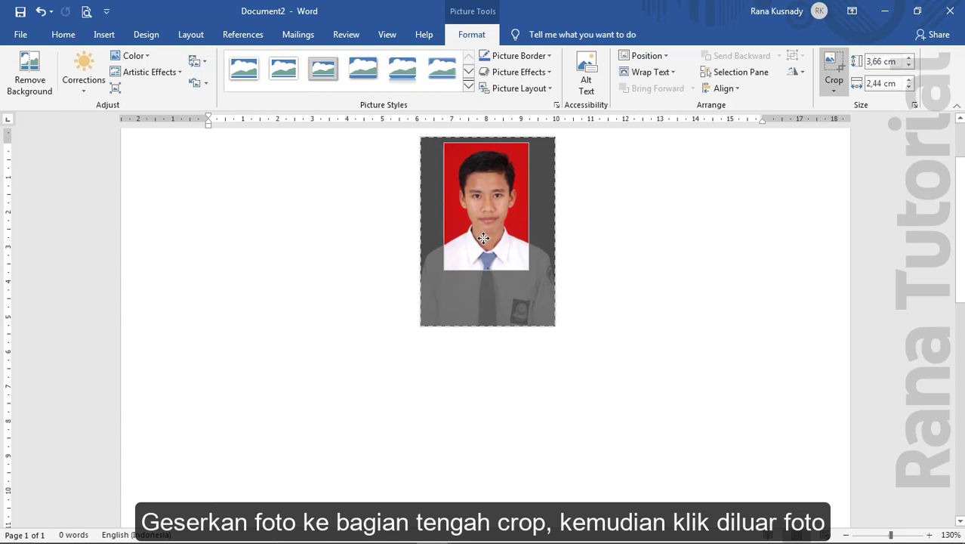
drag(483, 238, 483, 238)
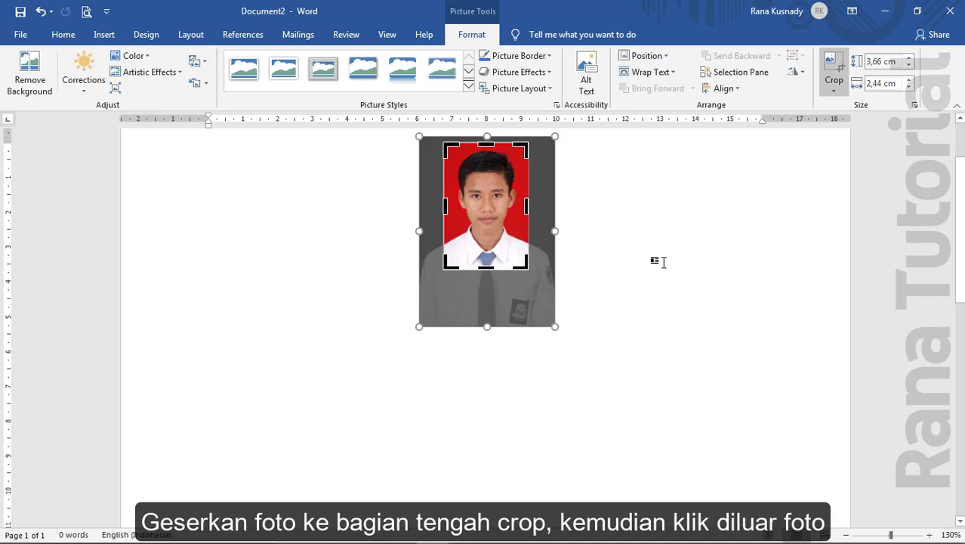
click(662, 261)
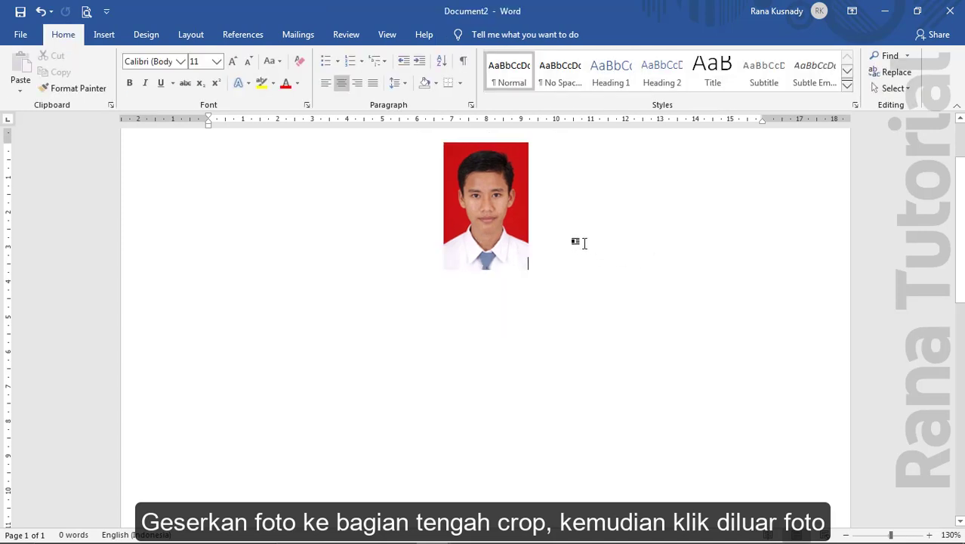
Set the cropped photo's height to 3 cm and reduce it in small increments to 2.7 cm, keeping its proportions.
click(493, 187)
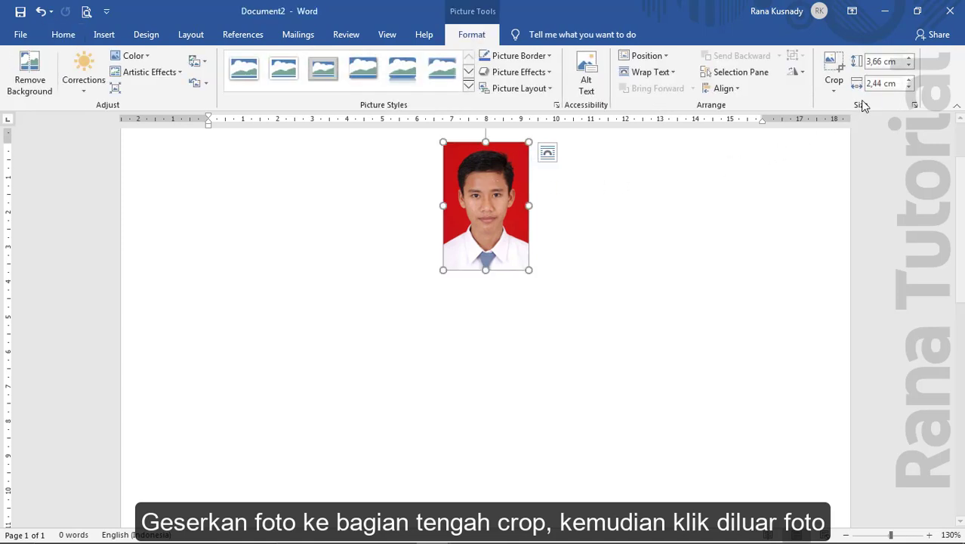
click(880, 65)
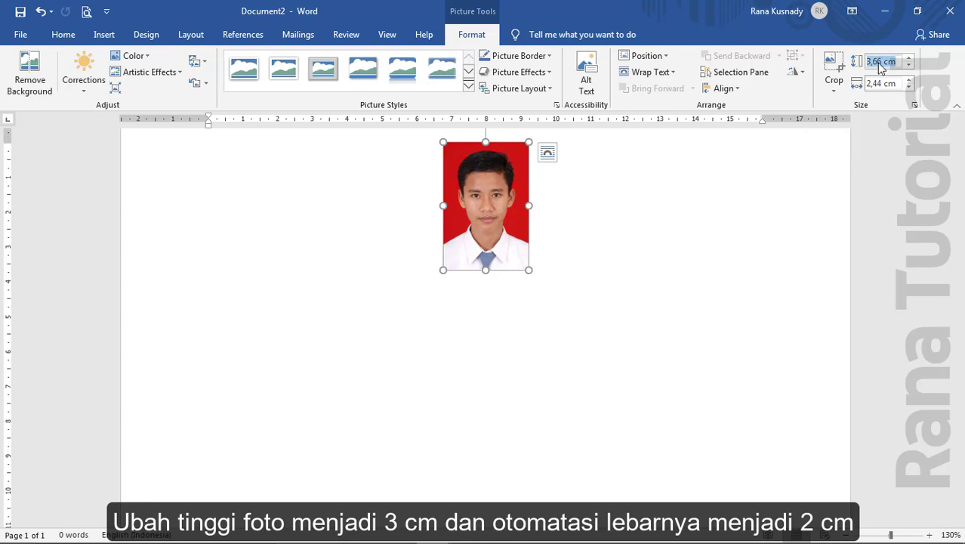
text(3)
key(Return)
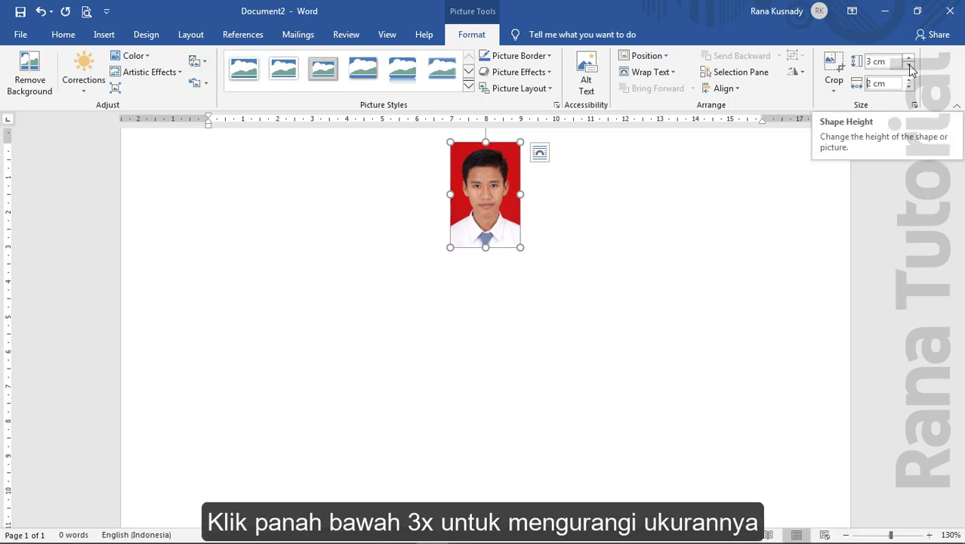
click(910, 65)
click(909, 66)
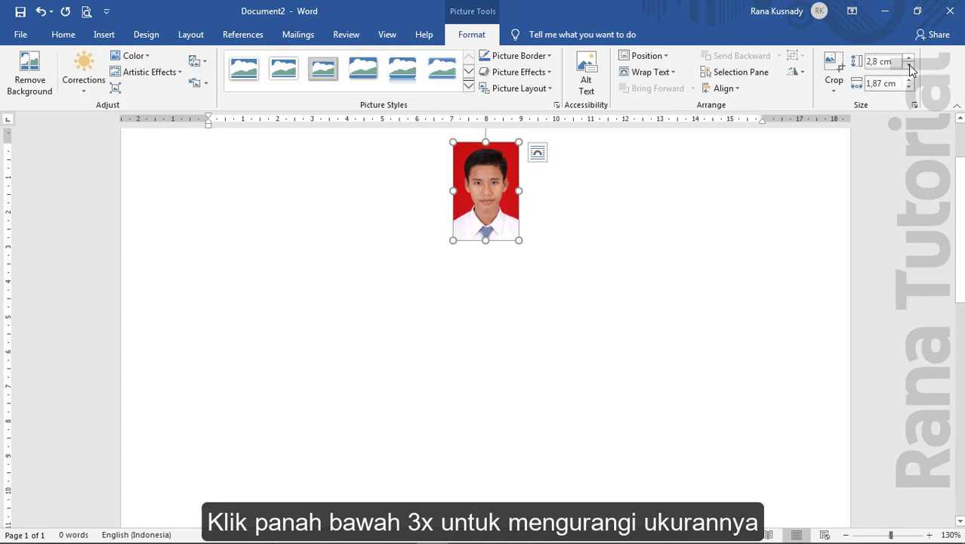
click(910, 65)
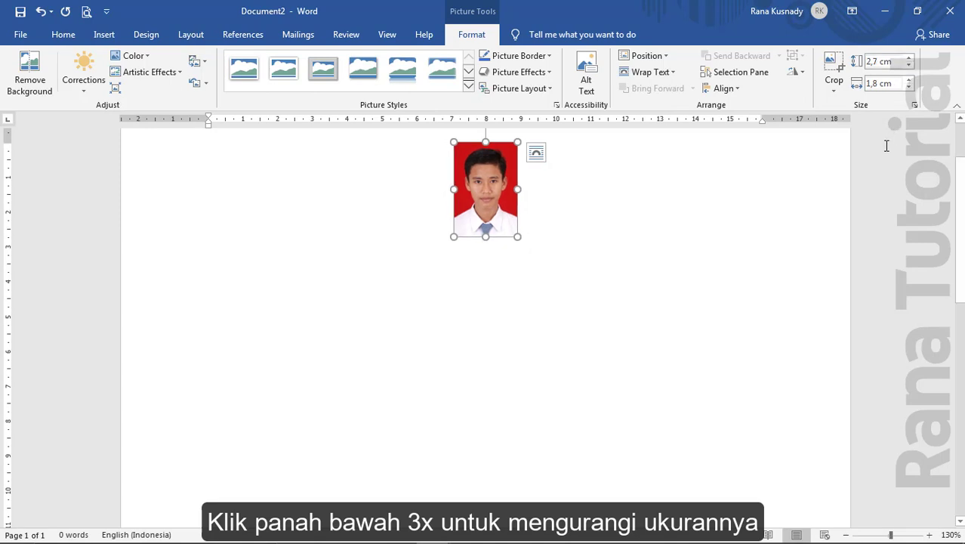
Rotate the photo left by 90° and copy it.
click(796, 75)
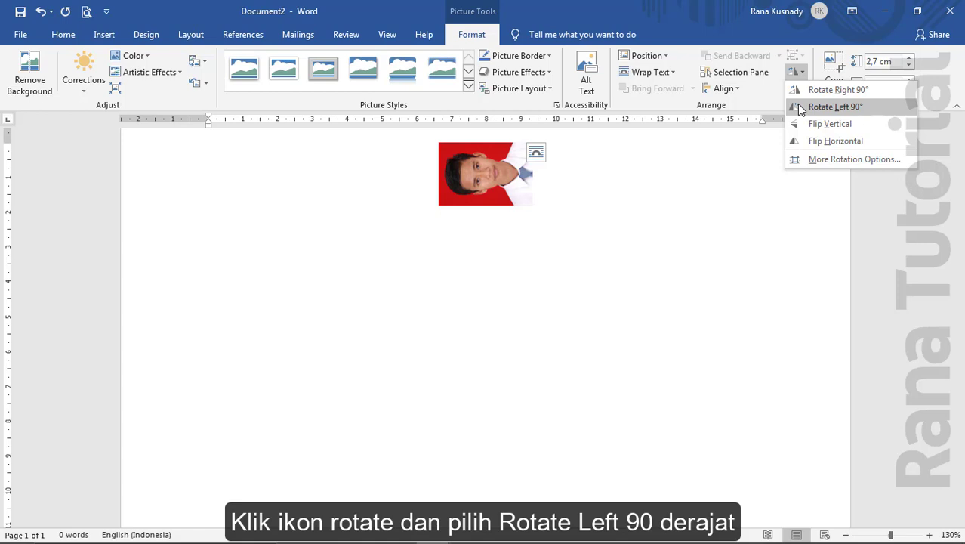
click(801, 110)
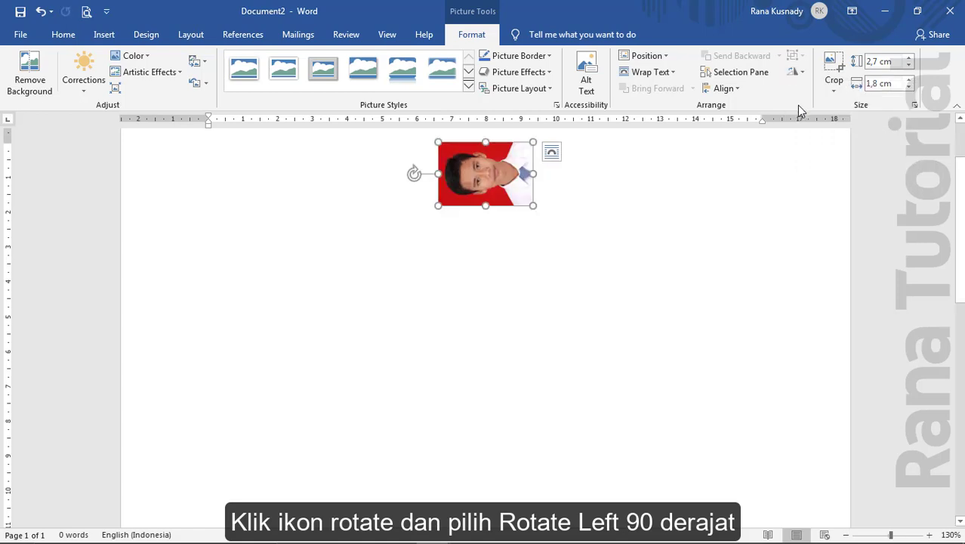
right_click(477, 184)
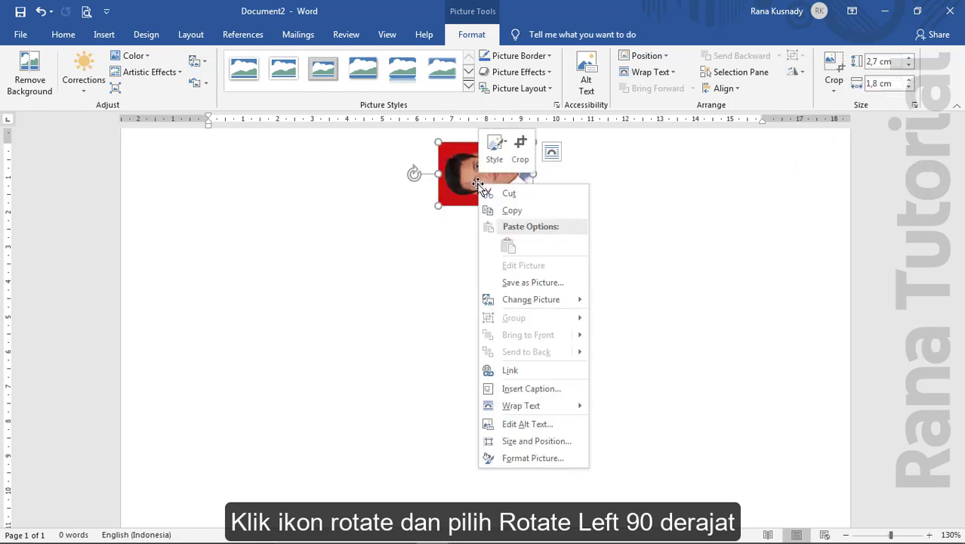
click(511, 211)
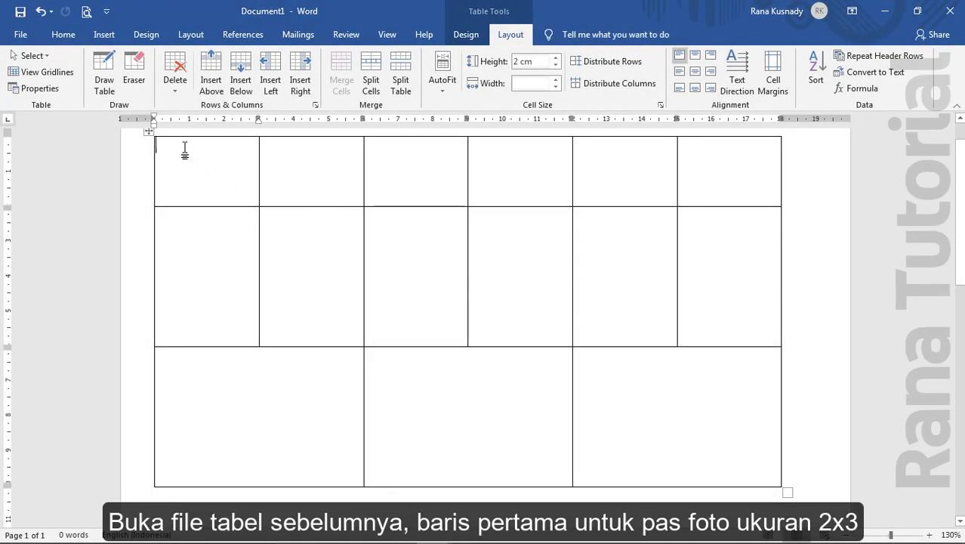
Paste the copied photo into all six cells of the first row in the table document and centre the photos within their cells.
drag(185, 151, 704, 150)
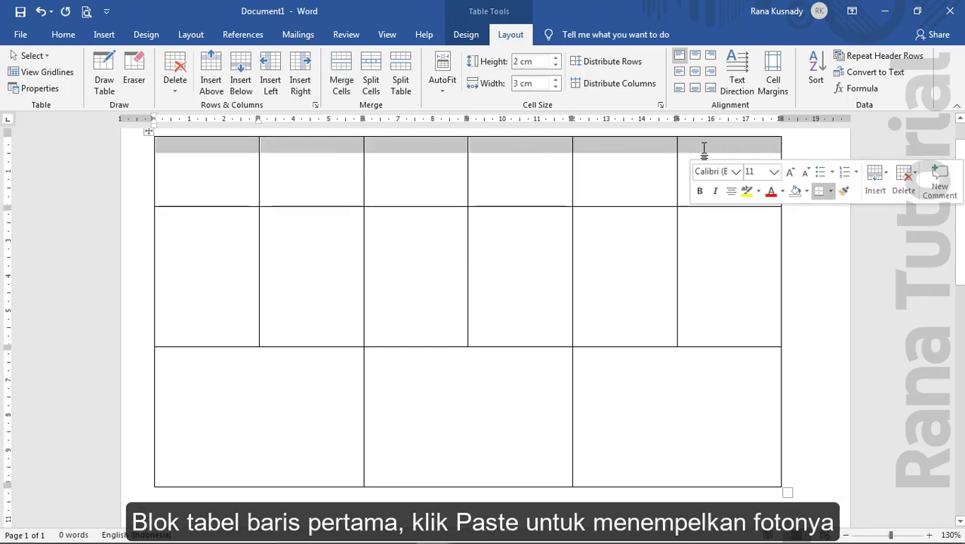
click(64, 35)
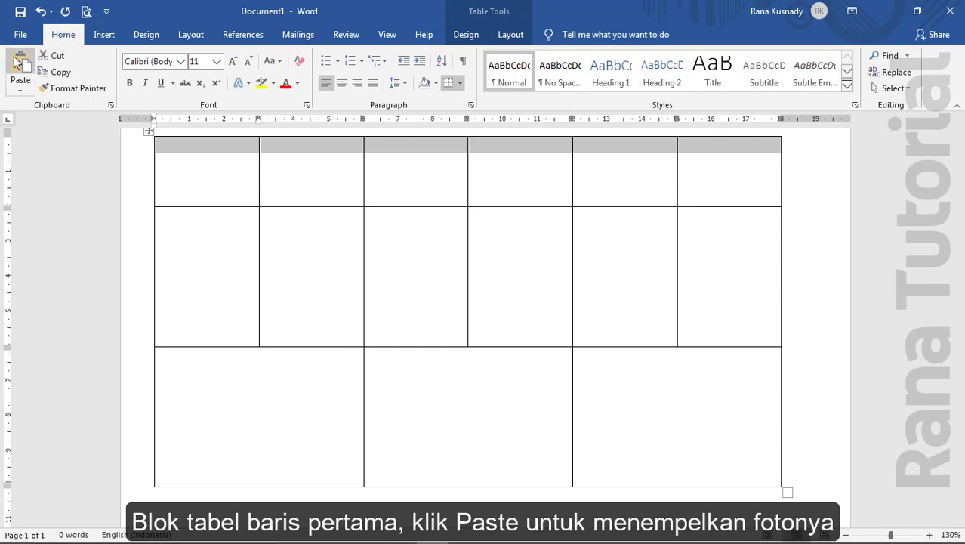
click(18, 62)
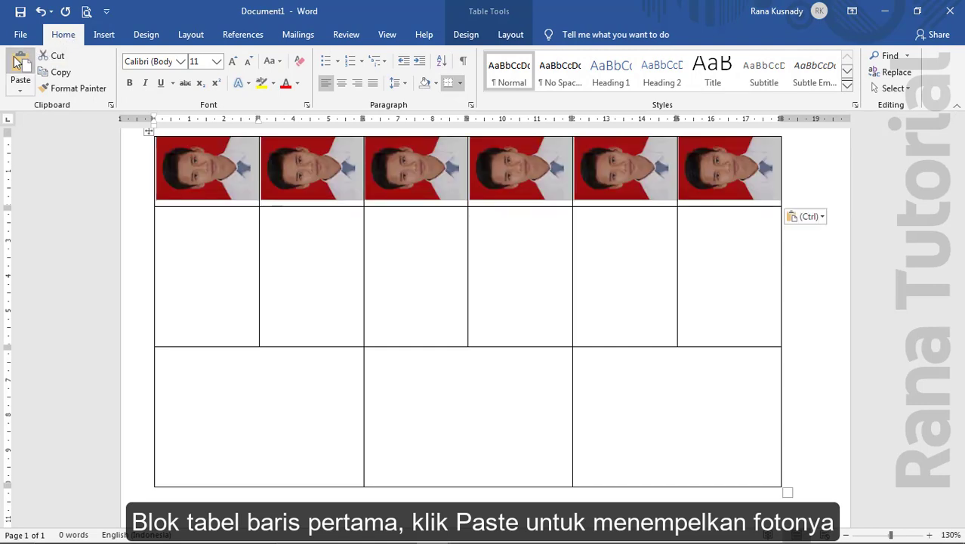
click(506, 35)
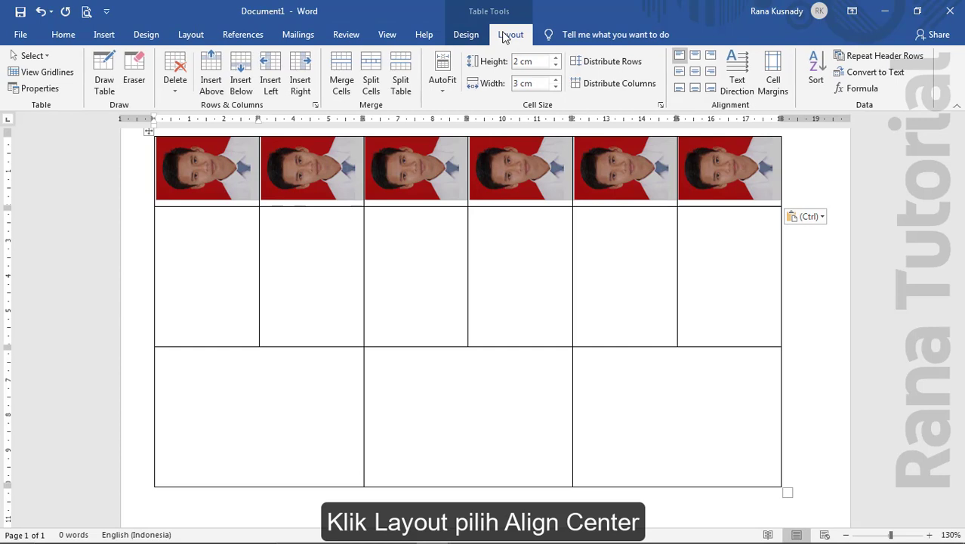
click(695, 76)
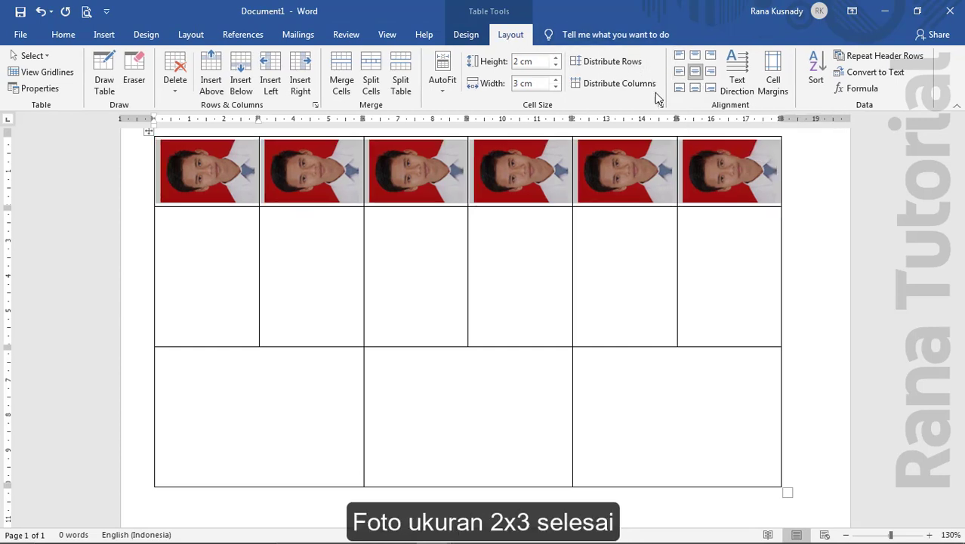
click(206, 219)
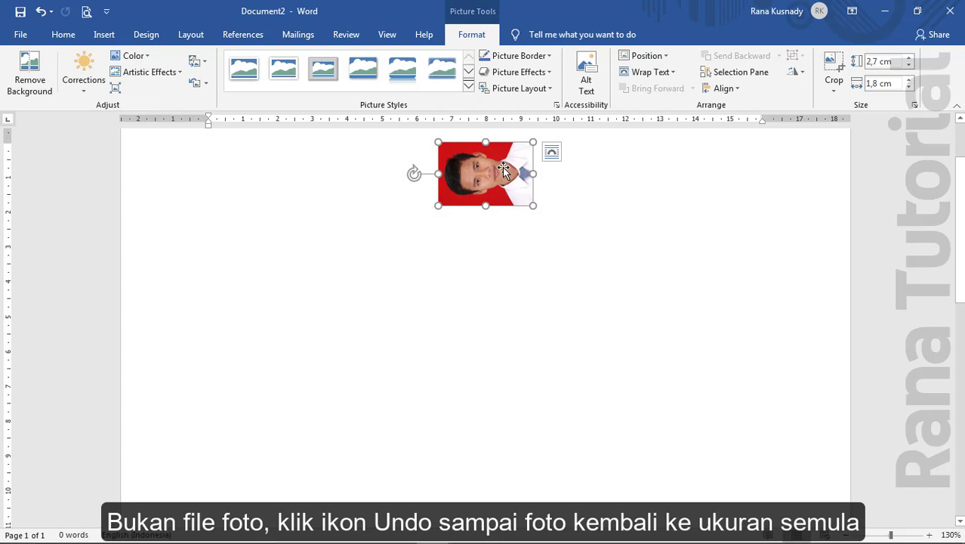
Undo the rotation, resizing and 2:3 crop in the photo document to restore the original uncropped photo.
click(41, 12)
click(41, 13)
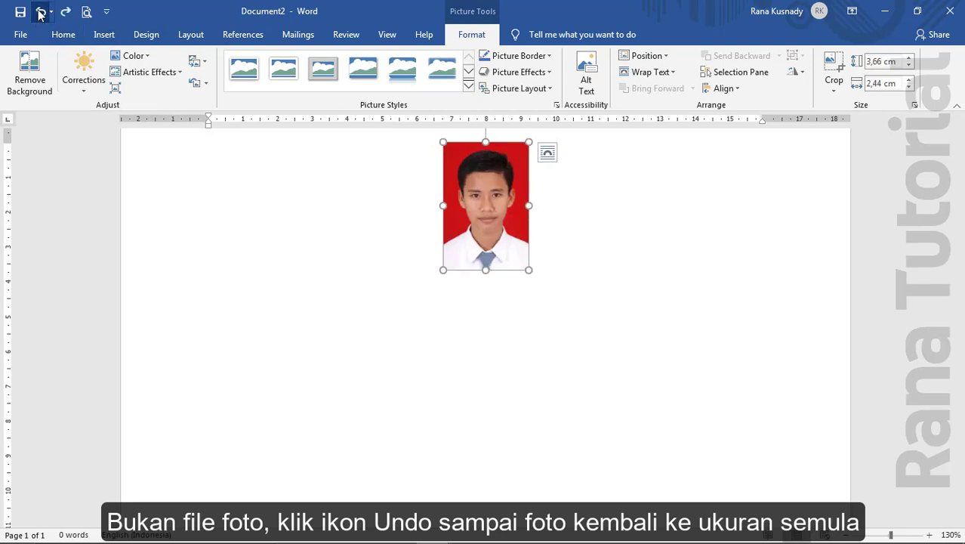
click(41, 13)
click(41, 12)
click(41, 13)
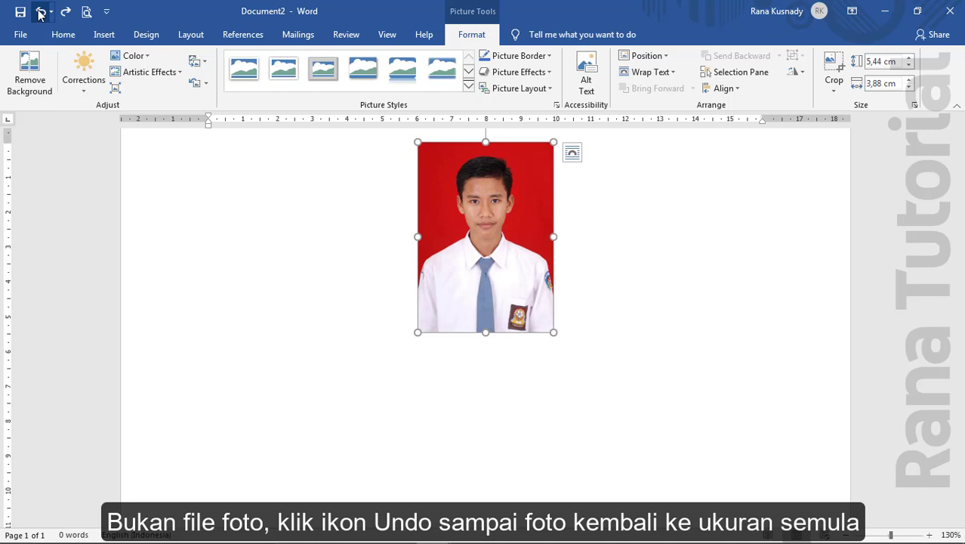
Crop the photo to a 3:4 portrait ratio, about 4.5 by 3.37 cm, with the head and shoulders centred in the crop frame.
click(835, 89)
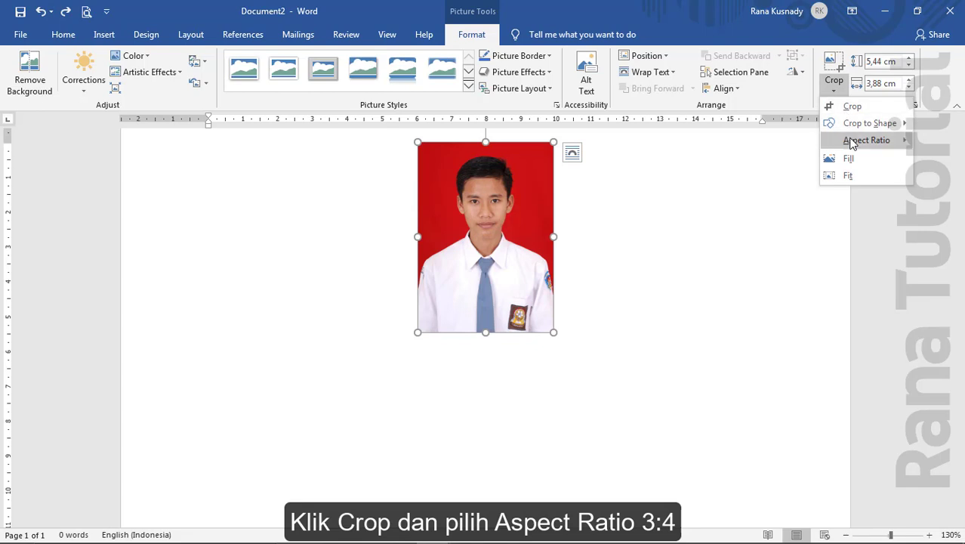
mouse_move(847, 142)
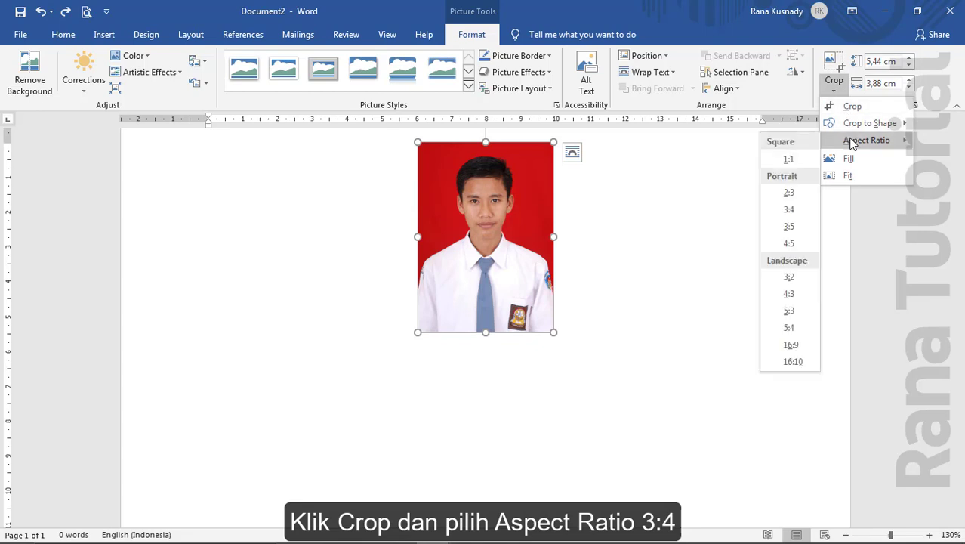
click(789, 210)
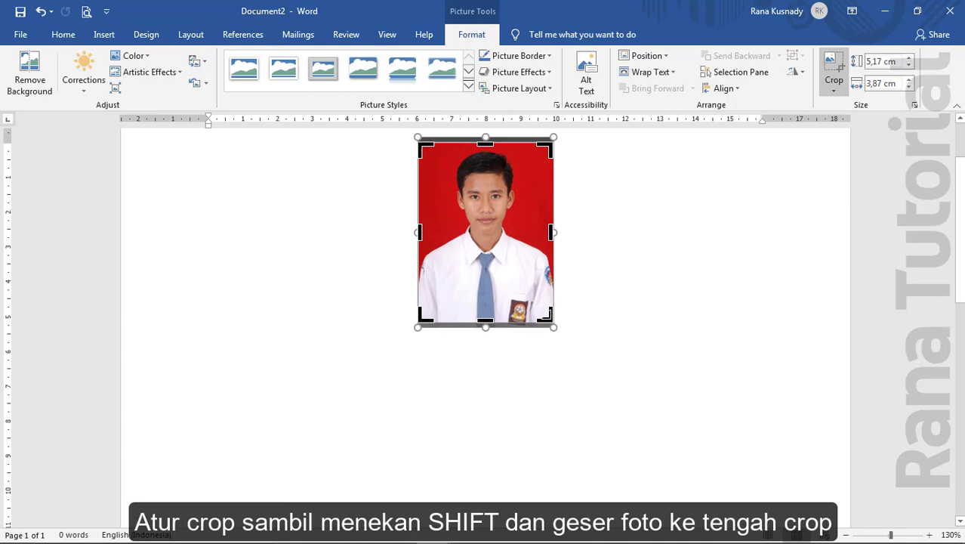
drag(549, 317, 535, 296)
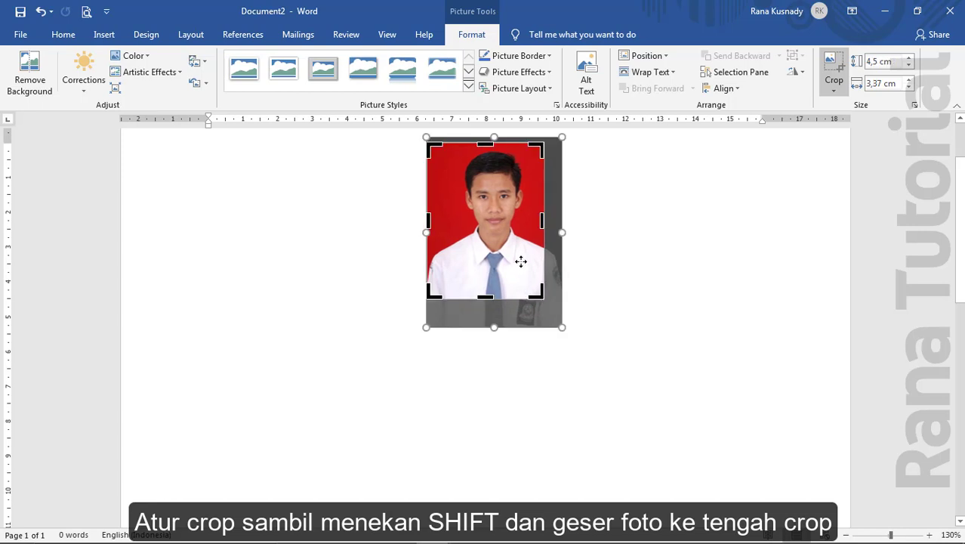
drag(521, 261, 512, 261)
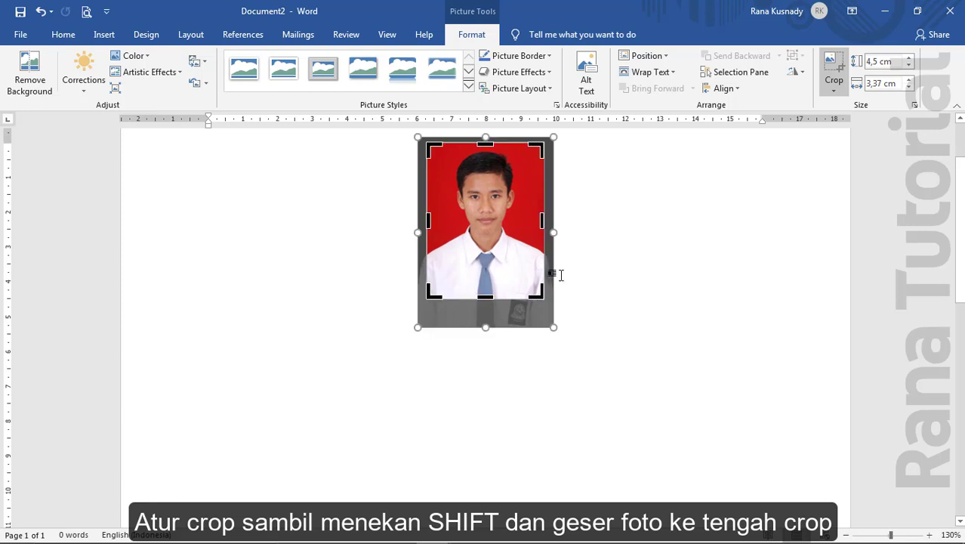
click(680, 265)
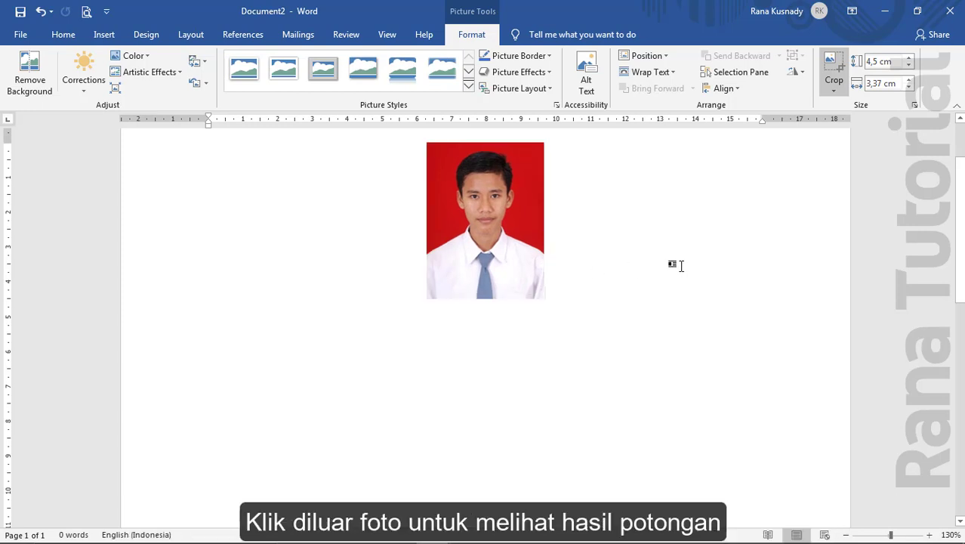
Set the cropped photo's height to 4 cm and reduce it in small increments to 3.7 cm, keeping its proportions.
double_click(463, 200)
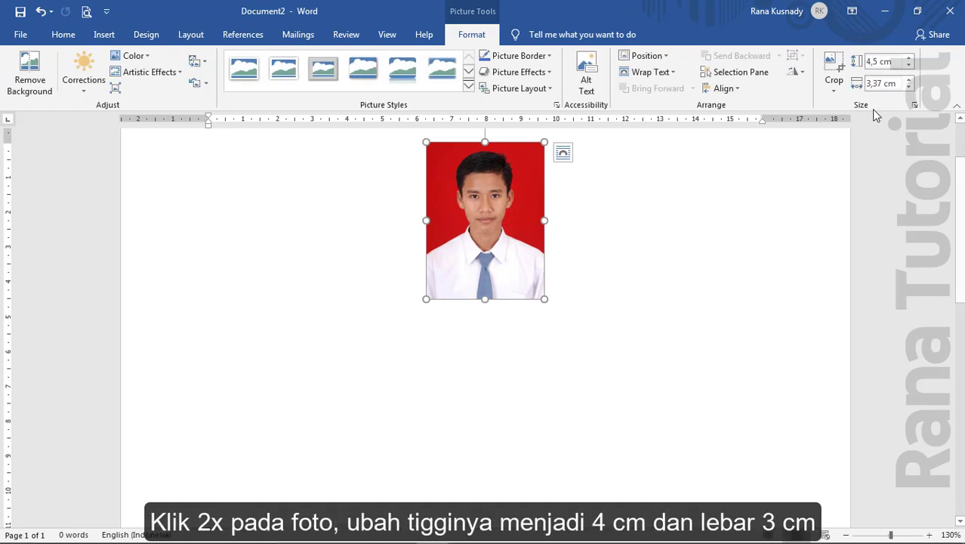
click(875, 62)
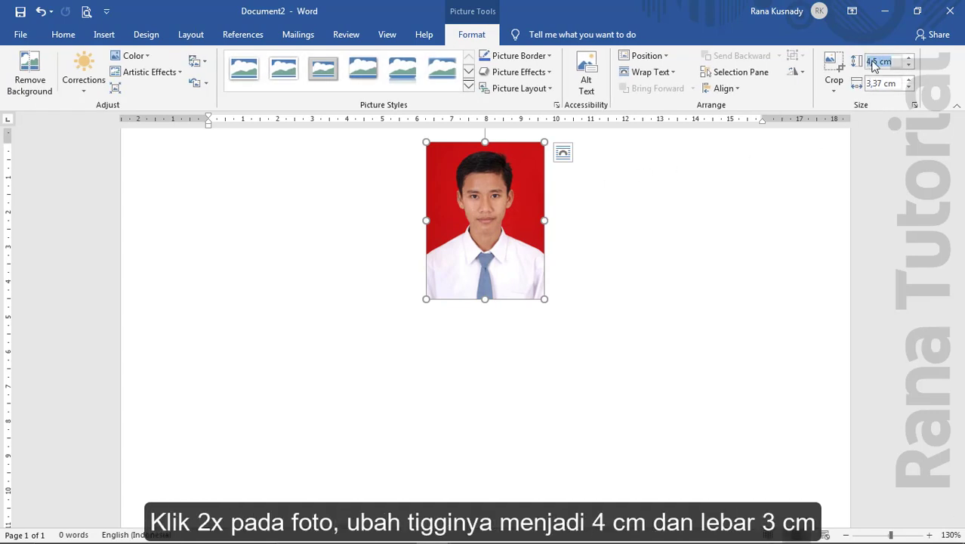
text(4)
key(Return)
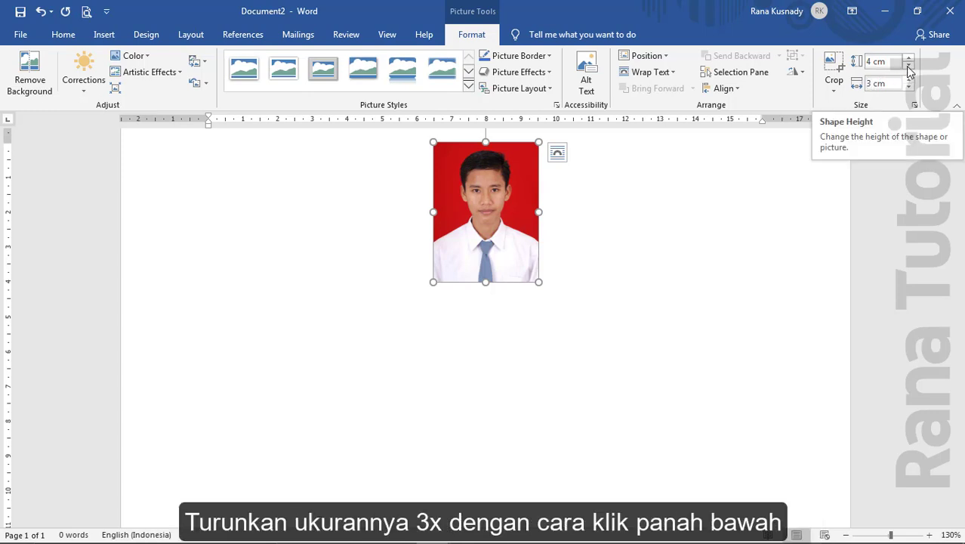
click(908, 69)
click(909, 69)
click(909, 69)
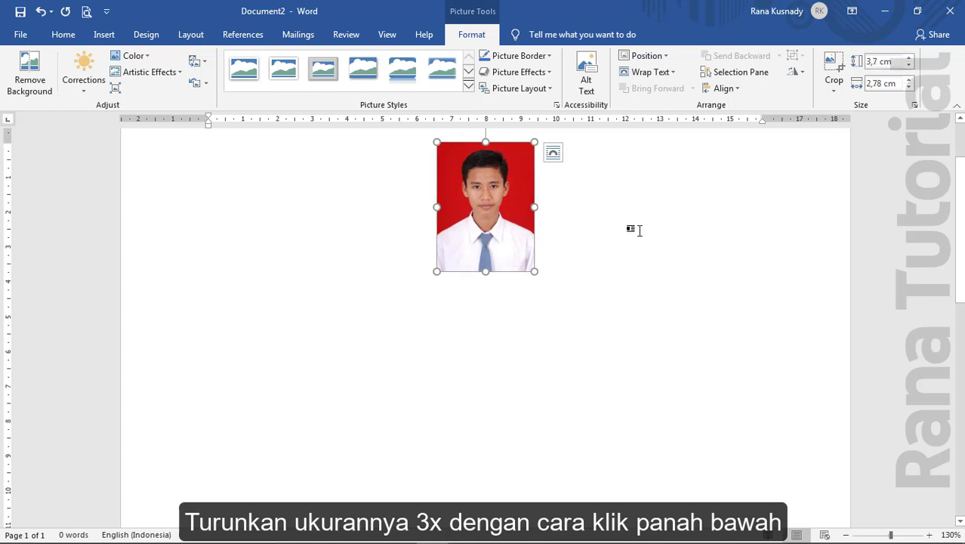
Copy the resized photo into all six cells of the table document's second row and centre the photos within their cells.
right_click(523, 205)
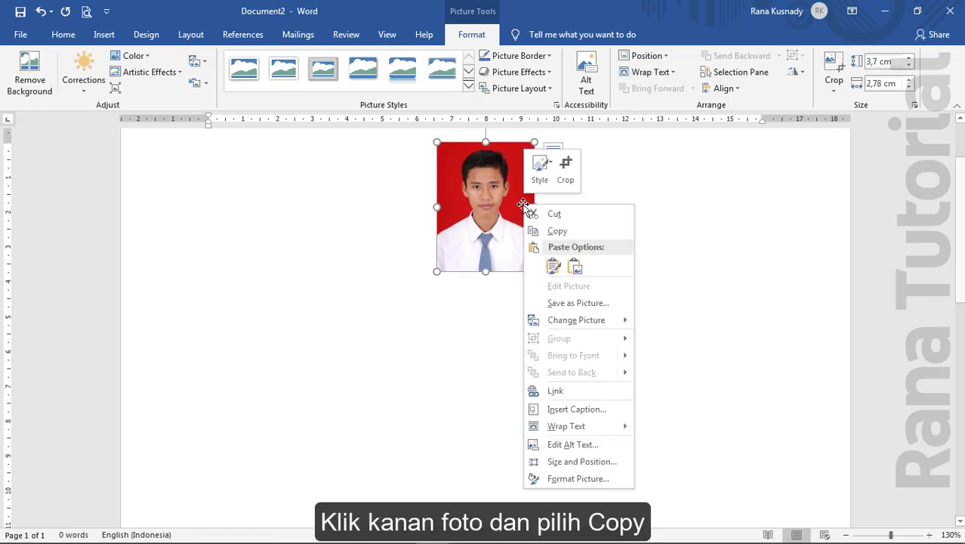
click(557, 232)
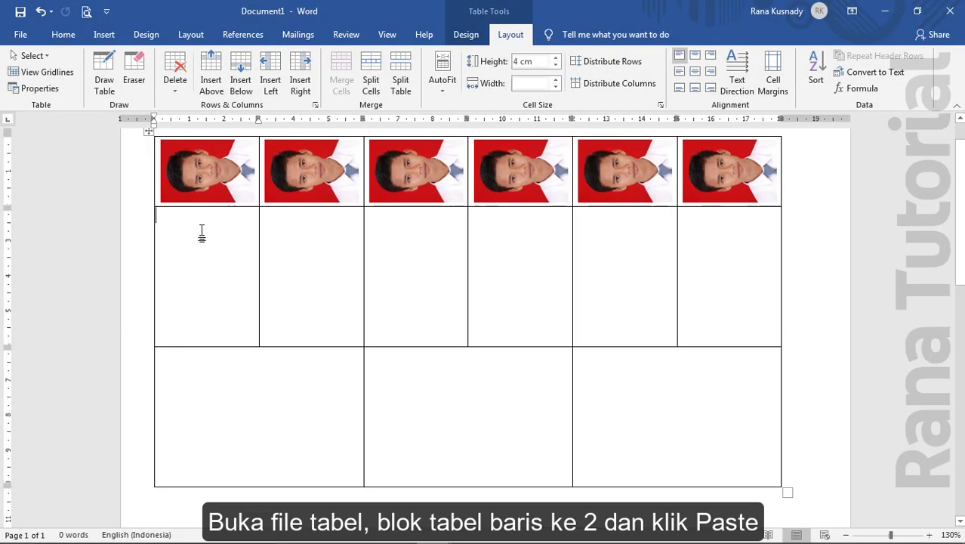
drag(201, 233, 711, 227)
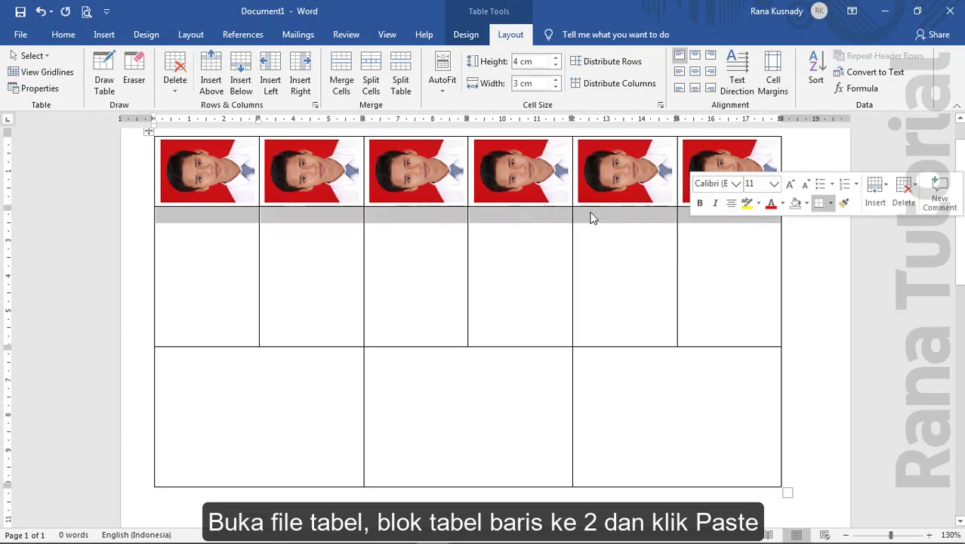
click(61, 38)
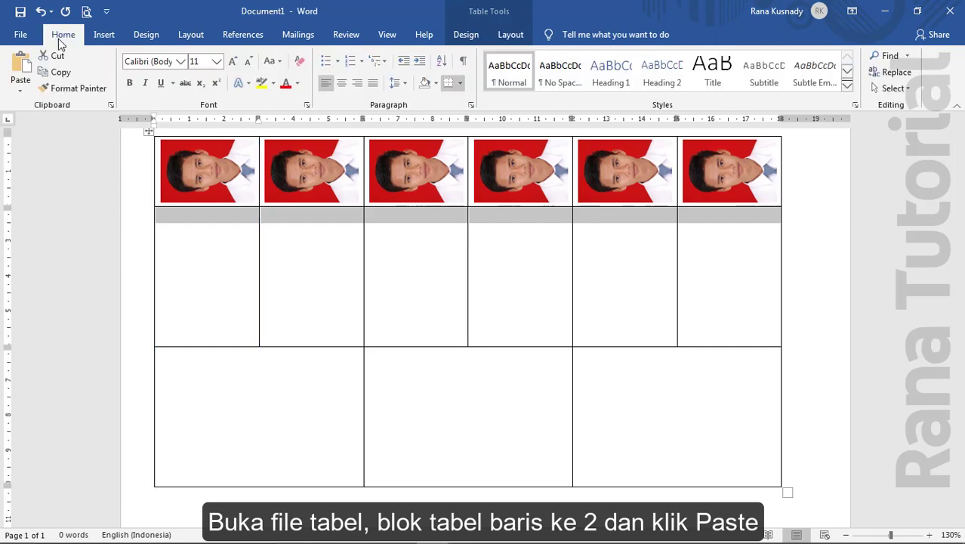
click(22, 68)
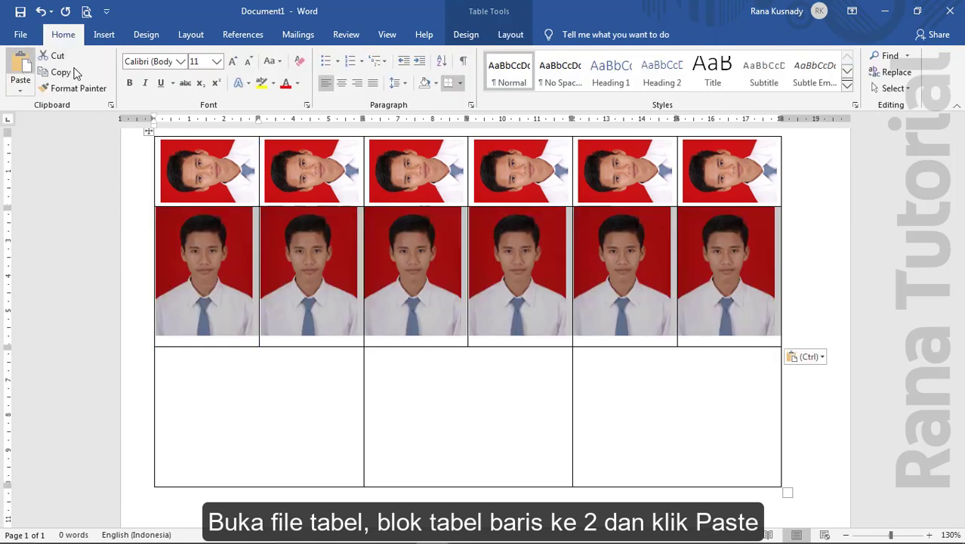
click(508, 37)
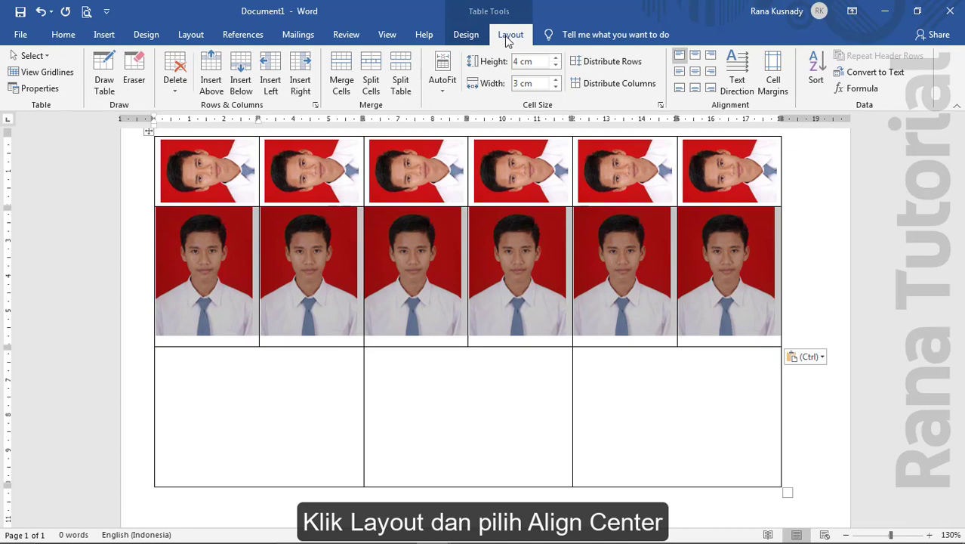
click(695, 73)
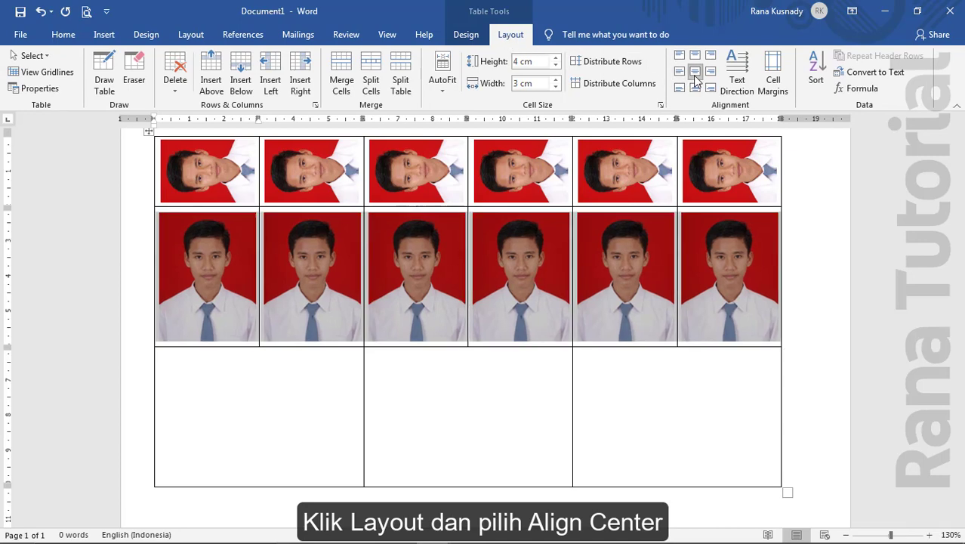
click(256, 365)
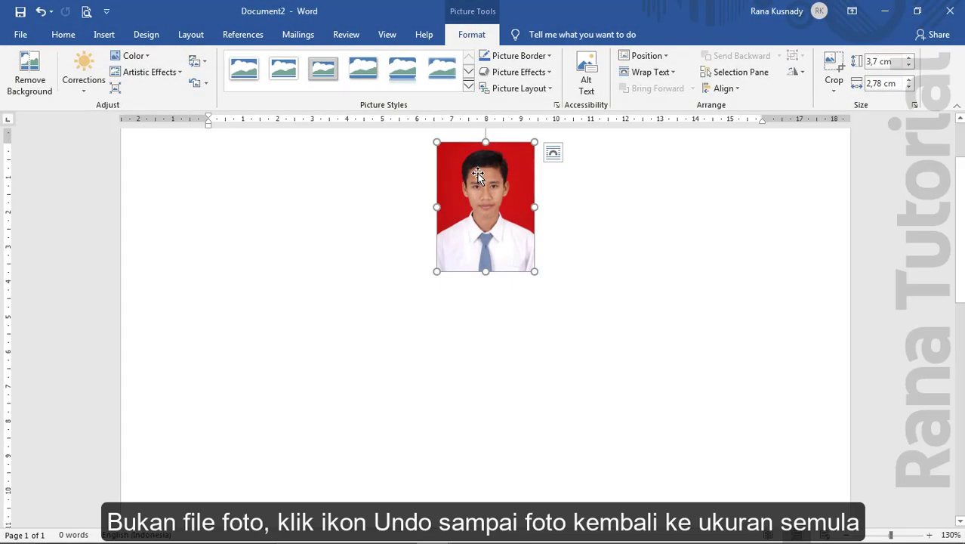
Undo the resizing and 3:4 crop in the photo document to bring back the full original photo.
click(40, 12)
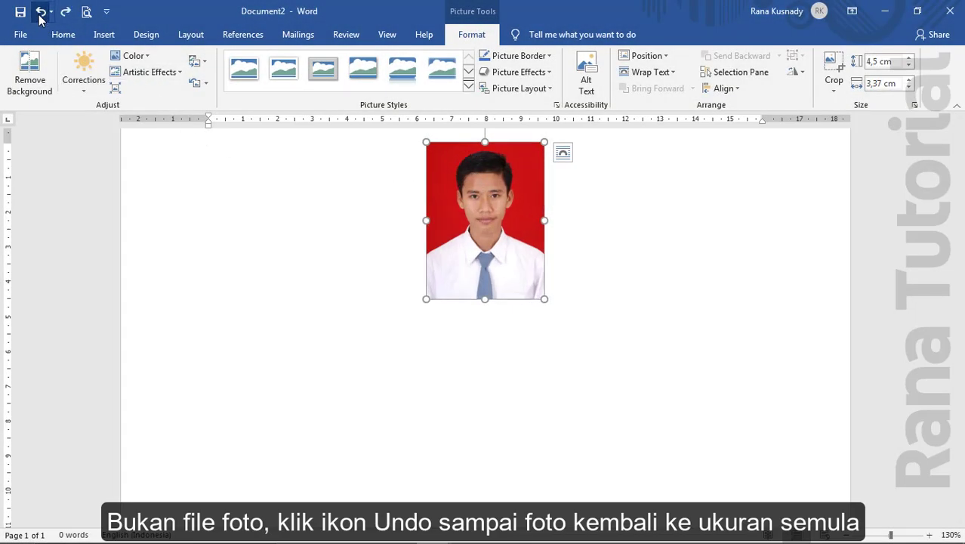
click(40, 13)
click(40, 12)
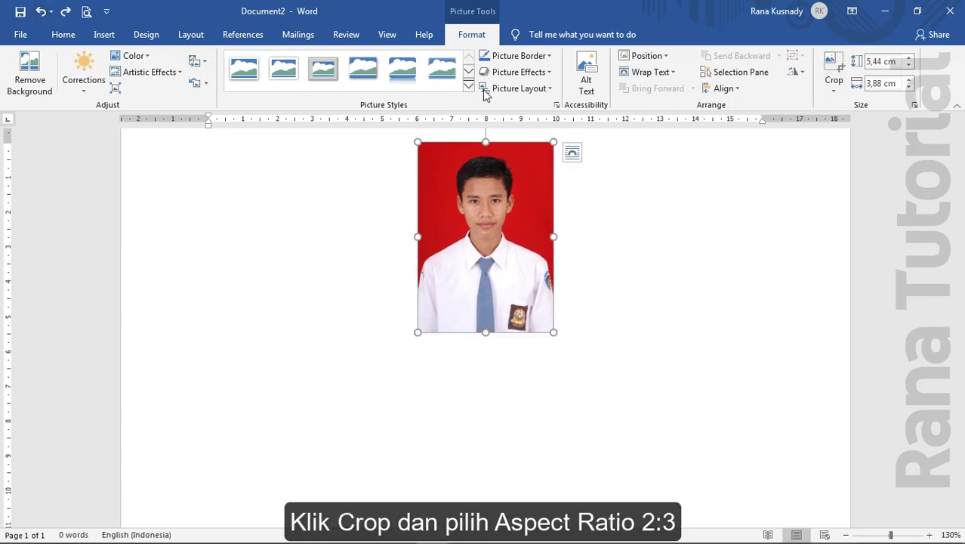
Crop the photo to a 2:3 portrait ratio, about 4.65 by 3.1 cm, centring the head and shoulders in the crop frame.
click(832, 93)
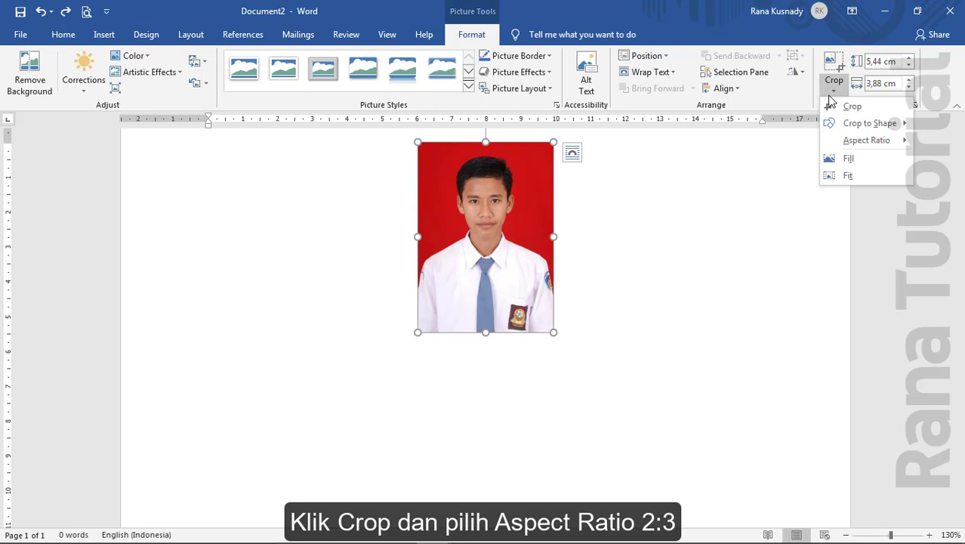
mouse_move(845, 142)
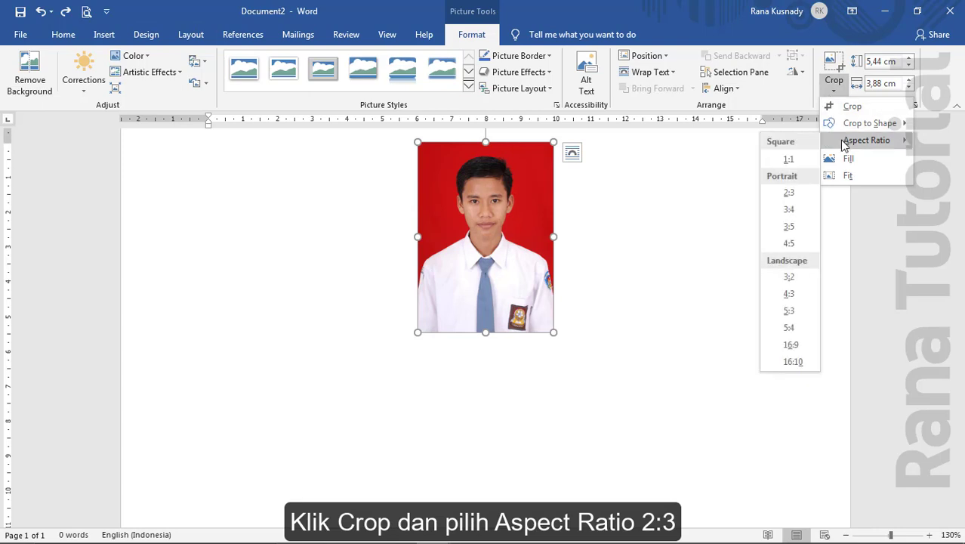
click(796, 193)
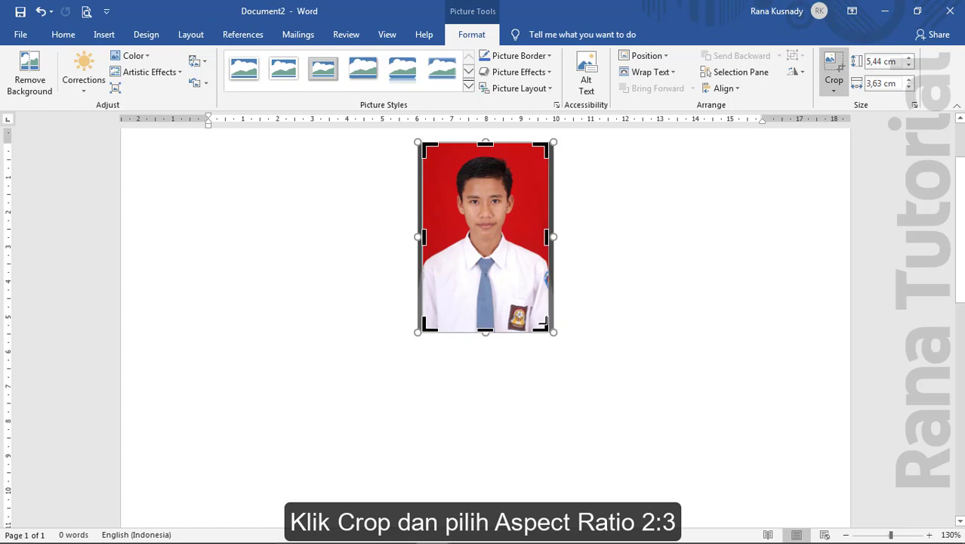
drag(542, 323, 507, 273)
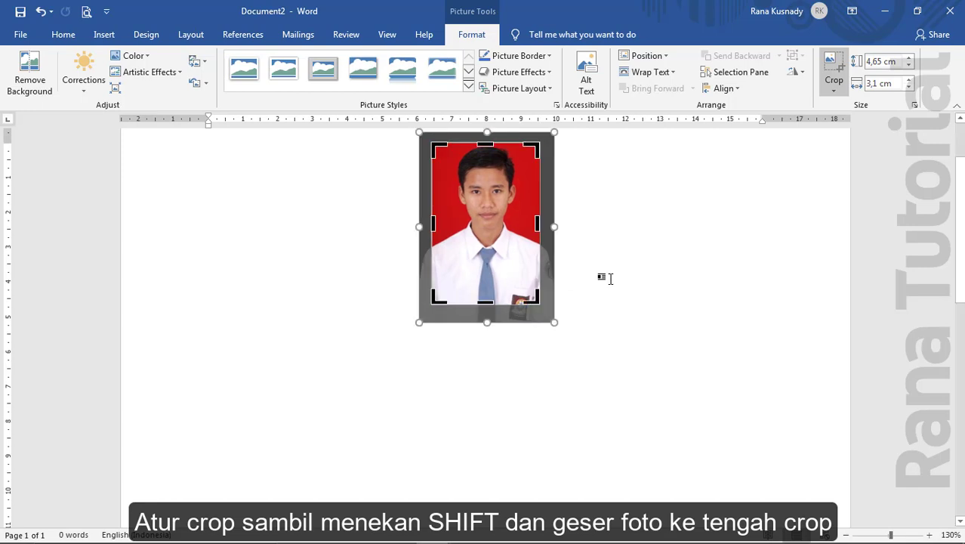
click(653, 283)
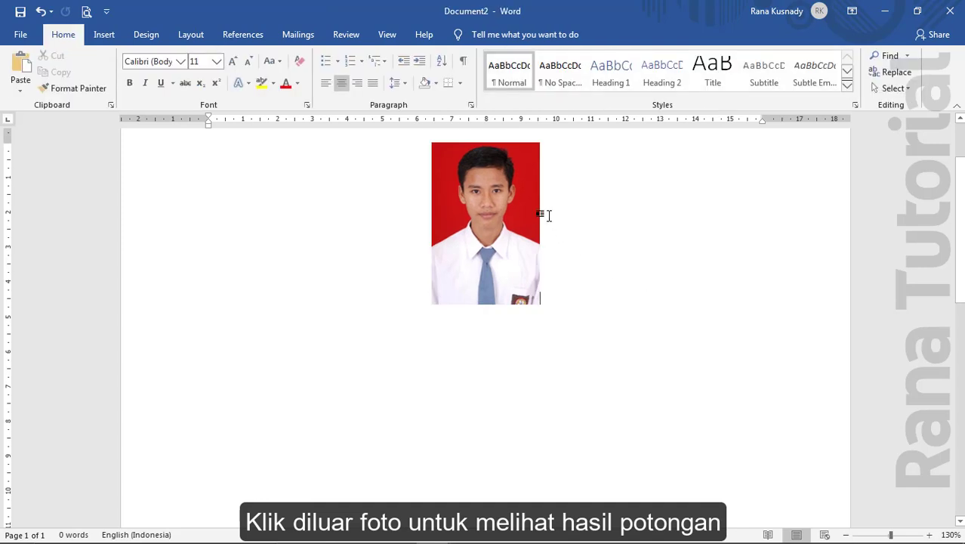
Set the cropped photo's height to 6 cm and reduce it in small increments to 5.7 cm, keeping its proportions.
click(530, 196)
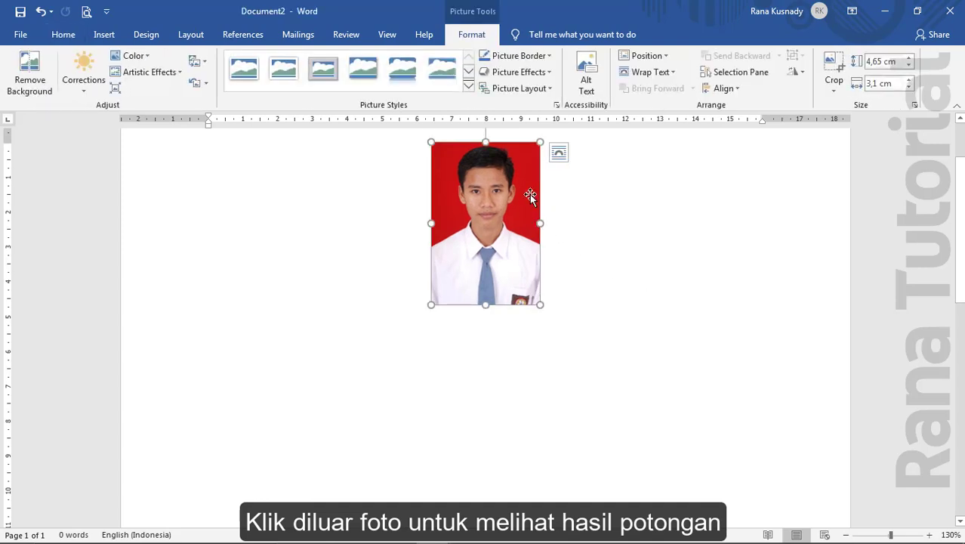
click(878, 62)
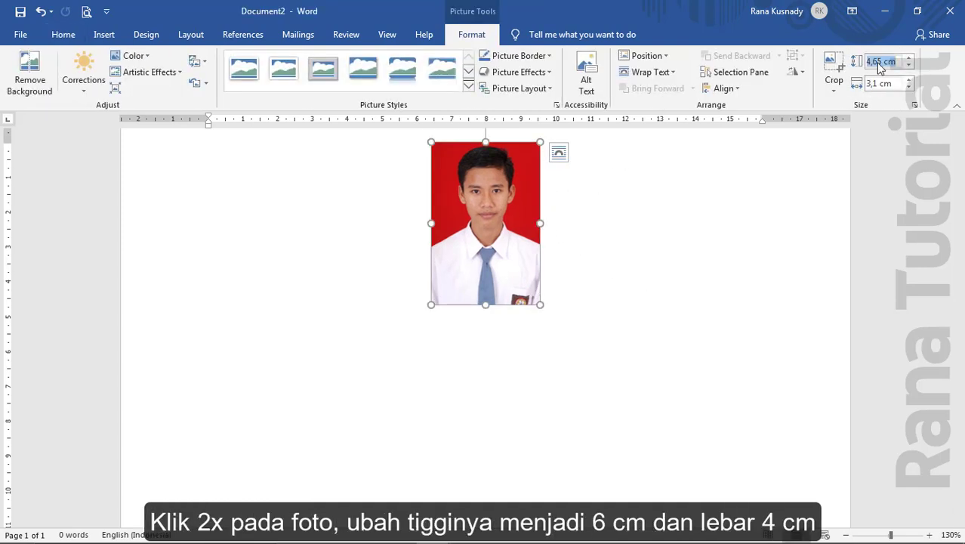
text(6)
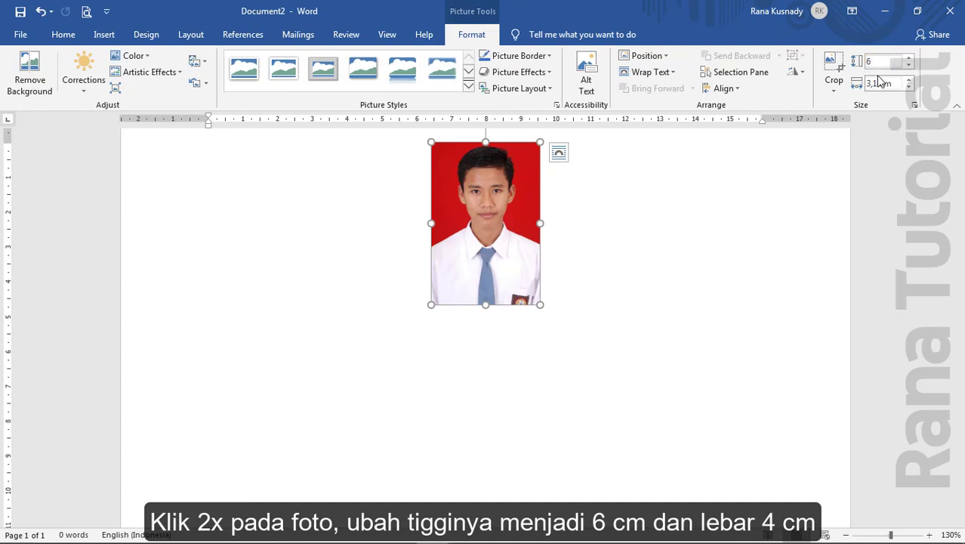
click(878, 81)
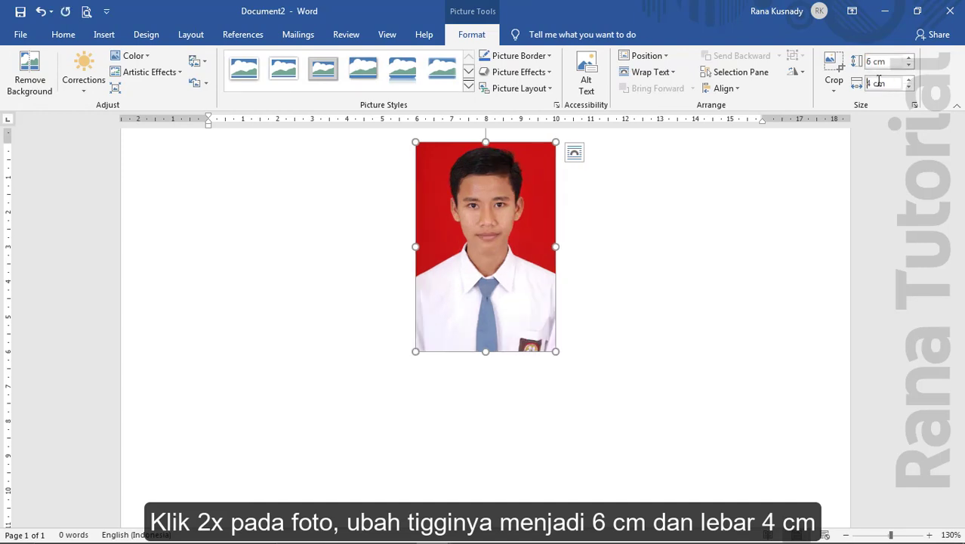
click(909, 66)
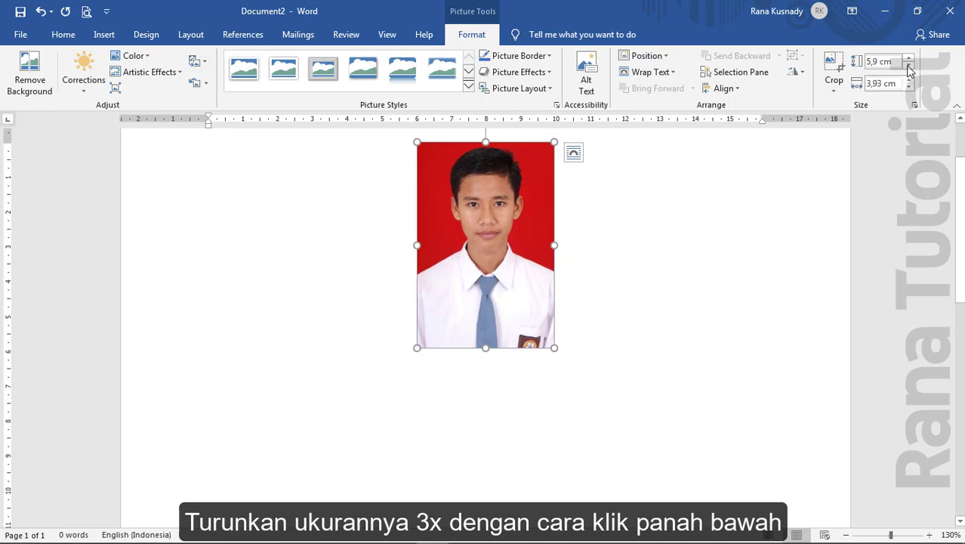
click(910, 67)
click(910, 67)
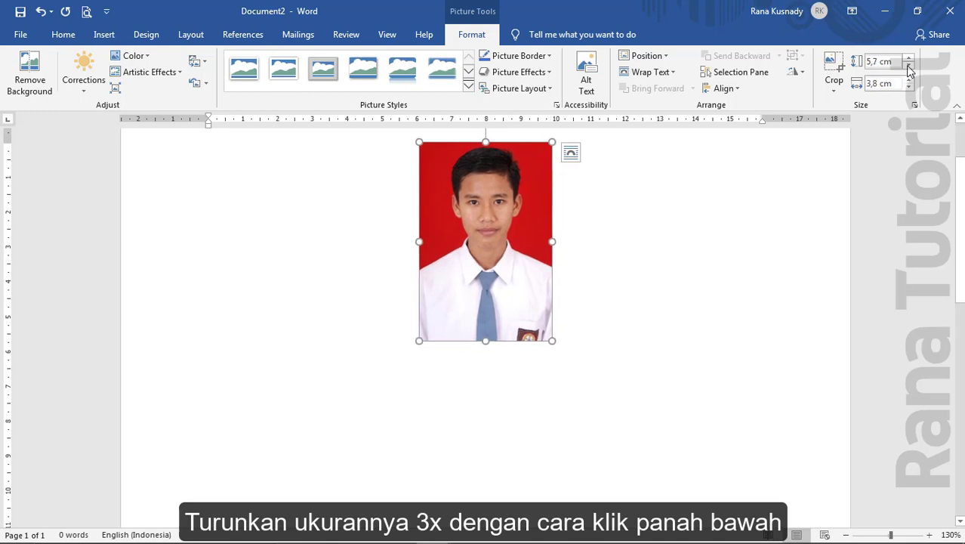
Rotate the resized 4x6 photo left by 90°.
click(798, 72)
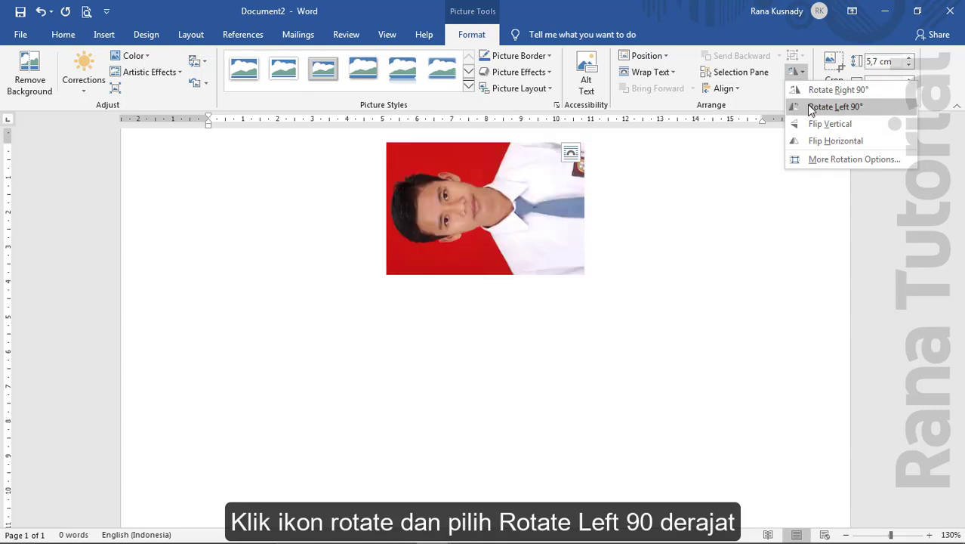
click(810, 111)
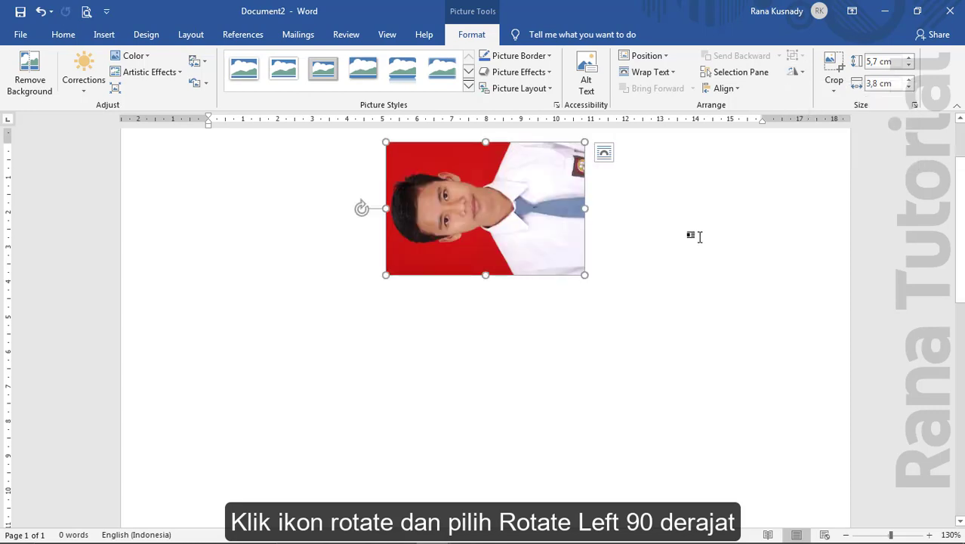
Copy the rotated 4x6 photo and paste it into all three cells of the third row in the table document.
right_click(531, 210)
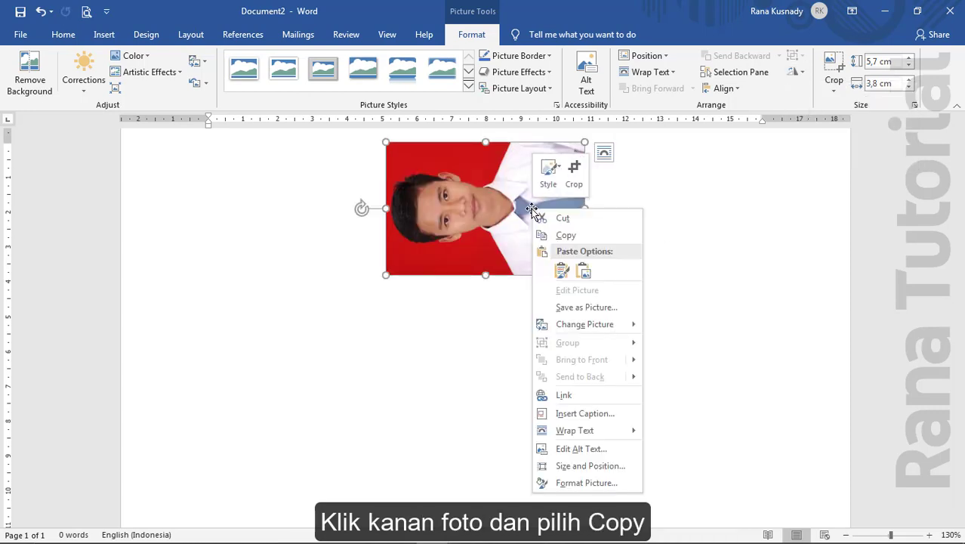
click(559, 235)
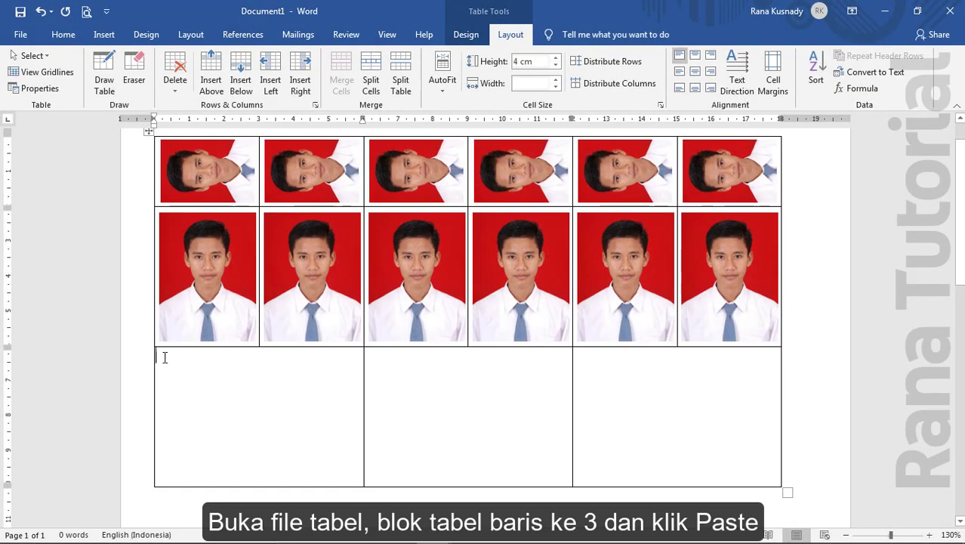
drag(164, 357, 632, 357)
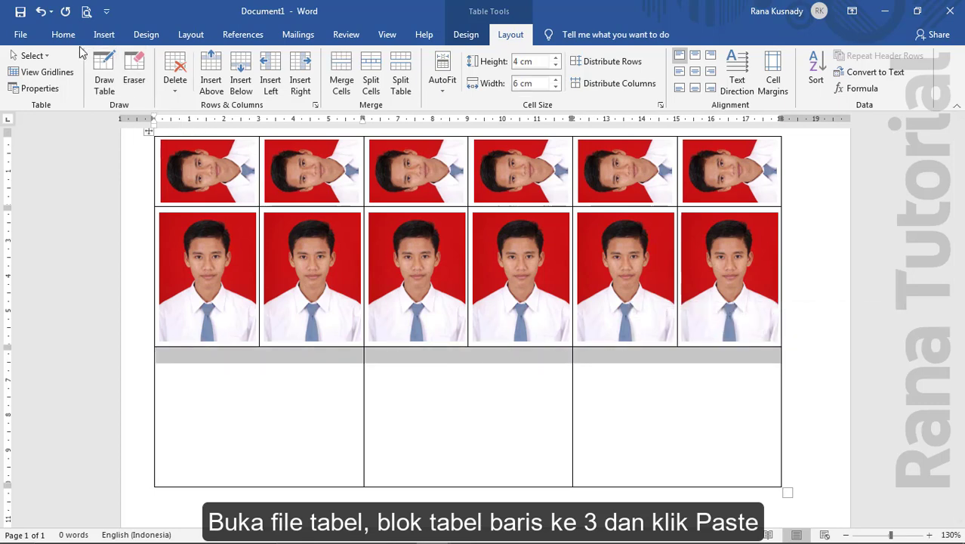
click(63, 36)
click(23, 64)
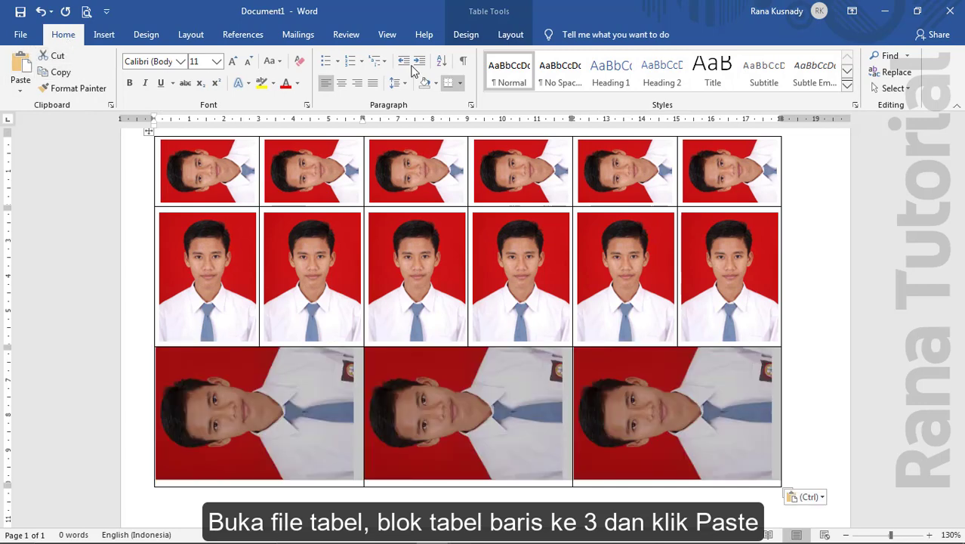
Centre the three 4x6 photos horizontally and vertically within their third-row cells.
click(506, 34)
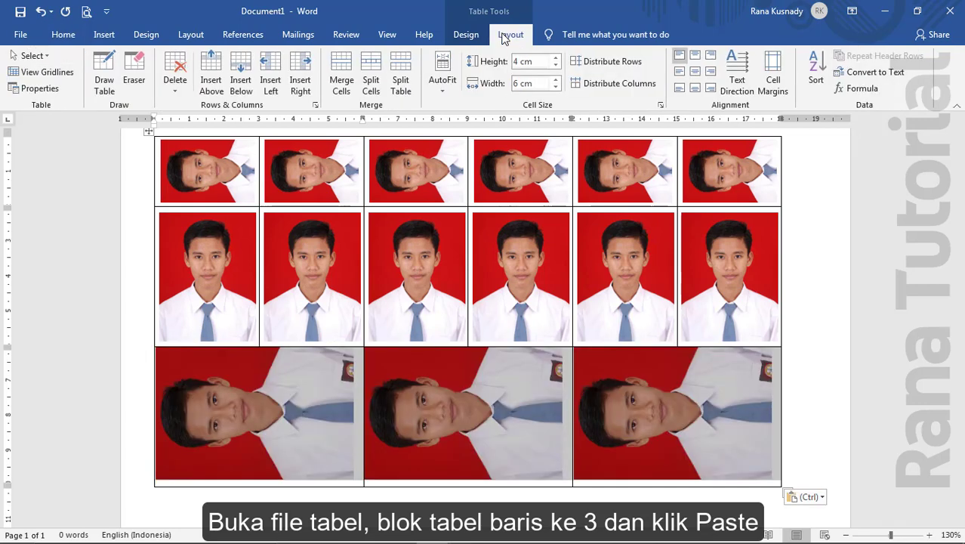
click(695, 71)
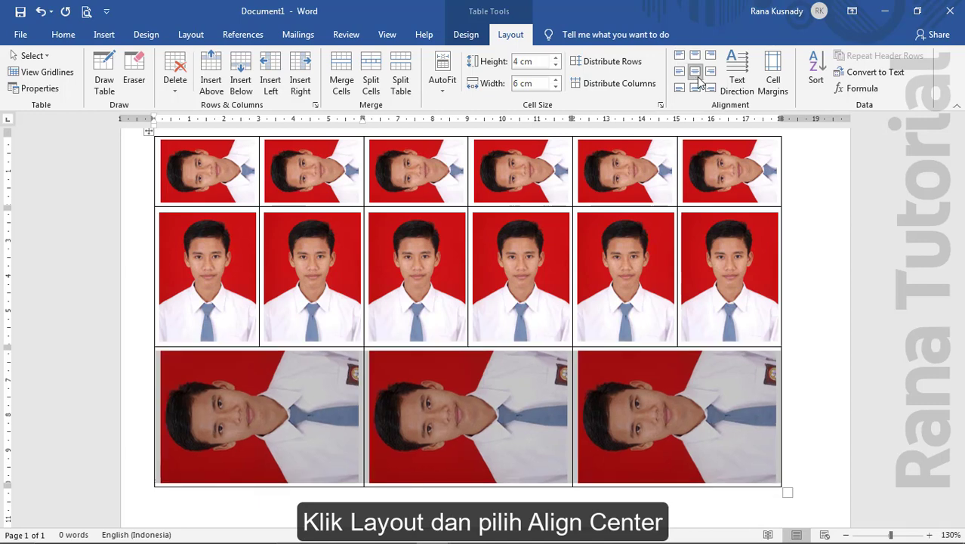
click(299, 504)
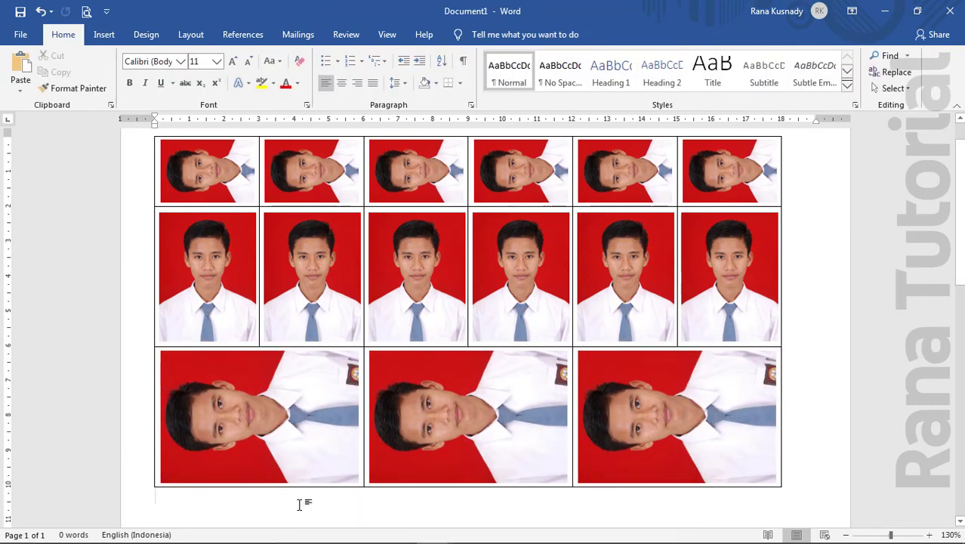
scroll(469, 325, up, 1)
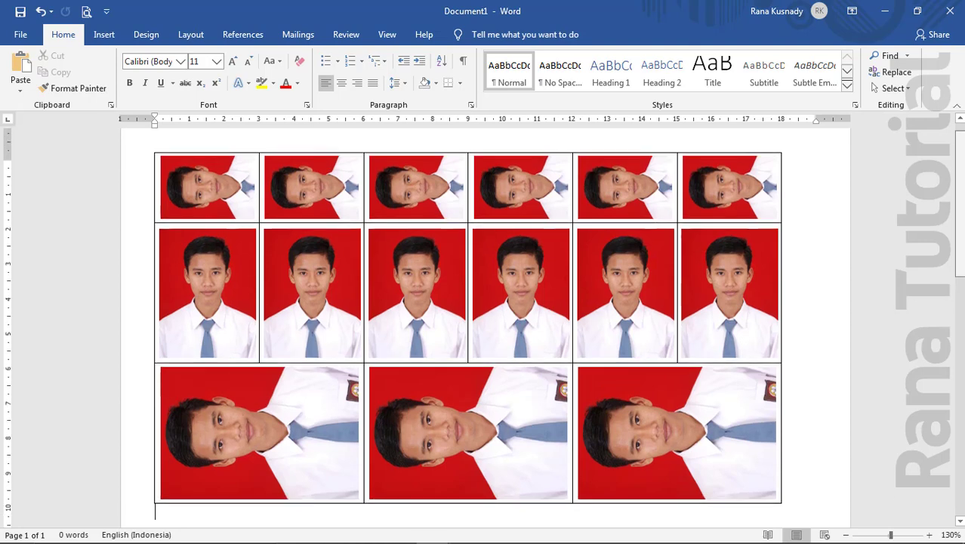
scroll(468, 325, down, 2)
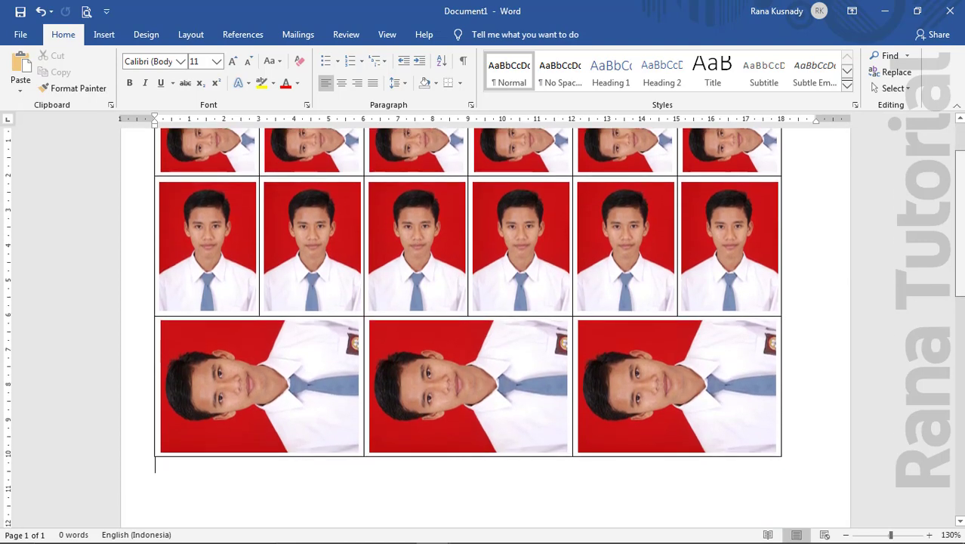
scroll(468, 325, down, 2)
scroll(468, 324, up, 3)
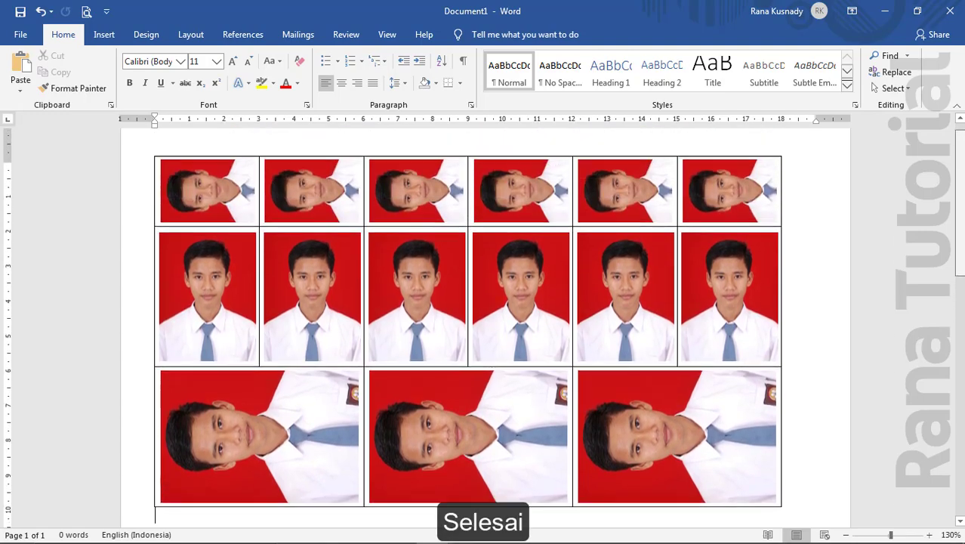
scroll(469, 325, up, 1)
scroll(469, 325, down, 1)
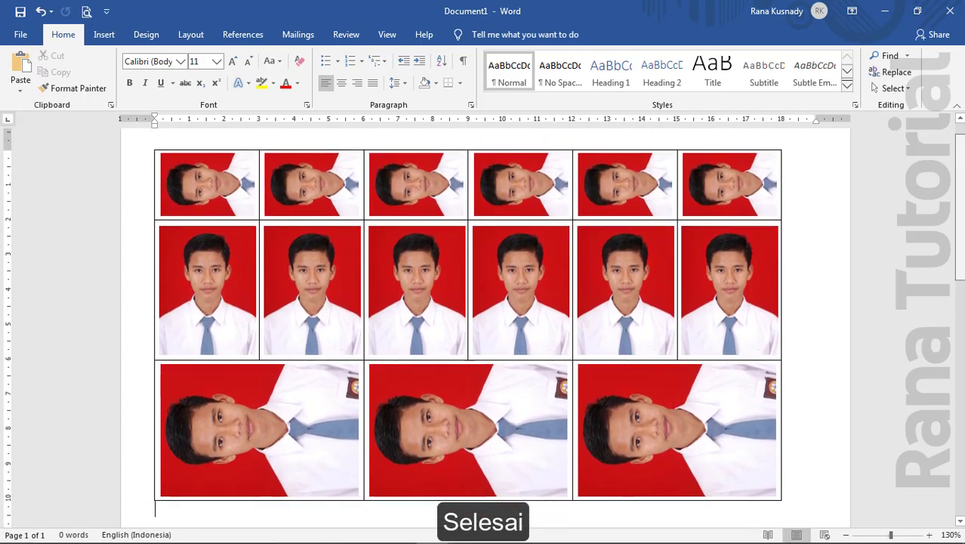